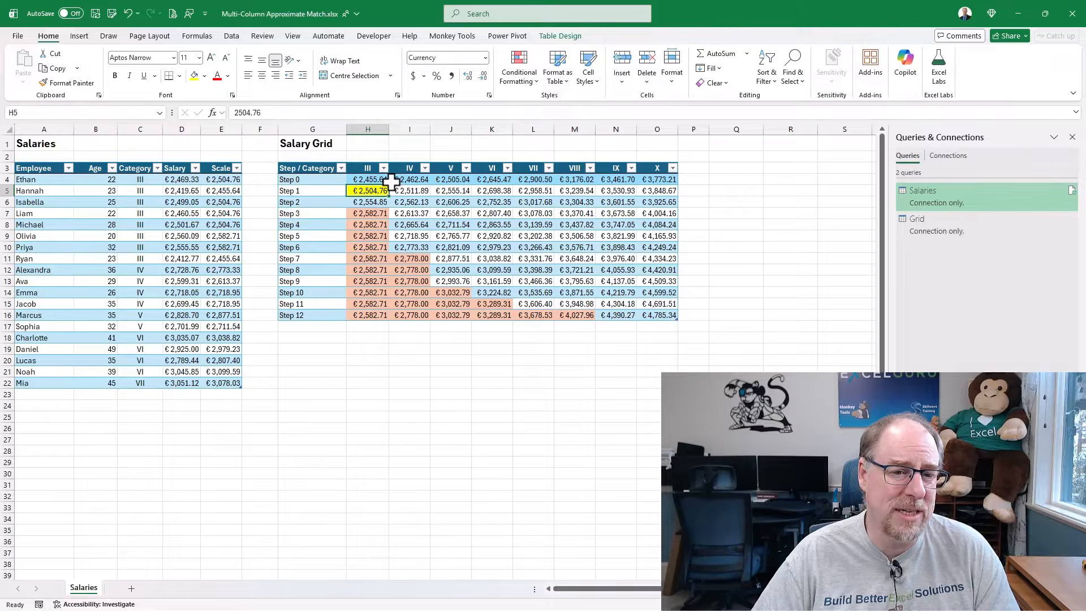
Open the Salaries query in the Power Query Editor and switch to the Grid query.
{"action": "left_click", "coordinate": [142, 180]}
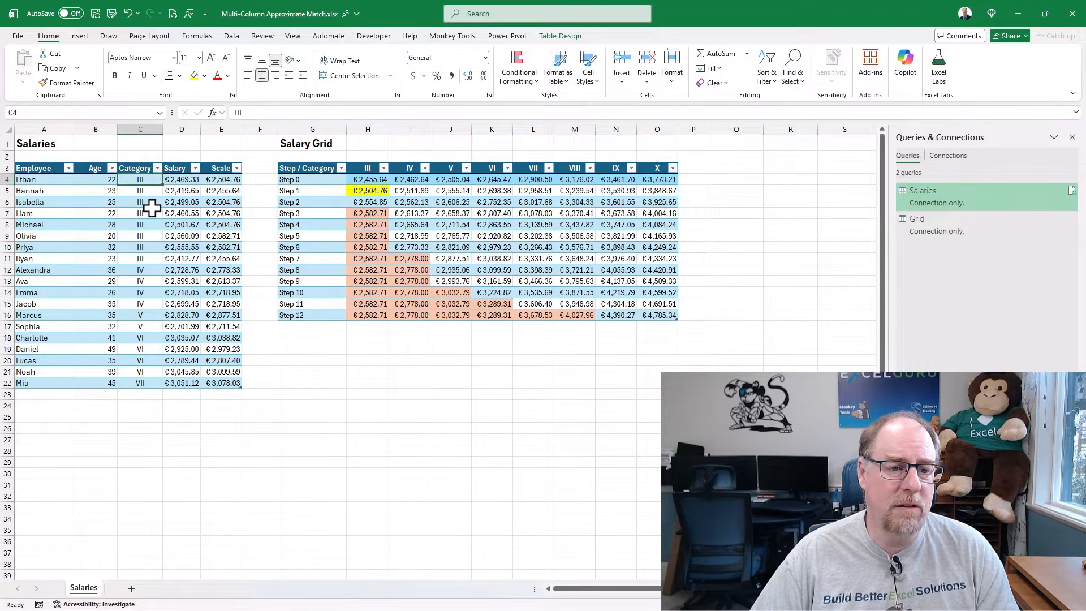
{"action": "left_click", "coordinate": [184, 180]}
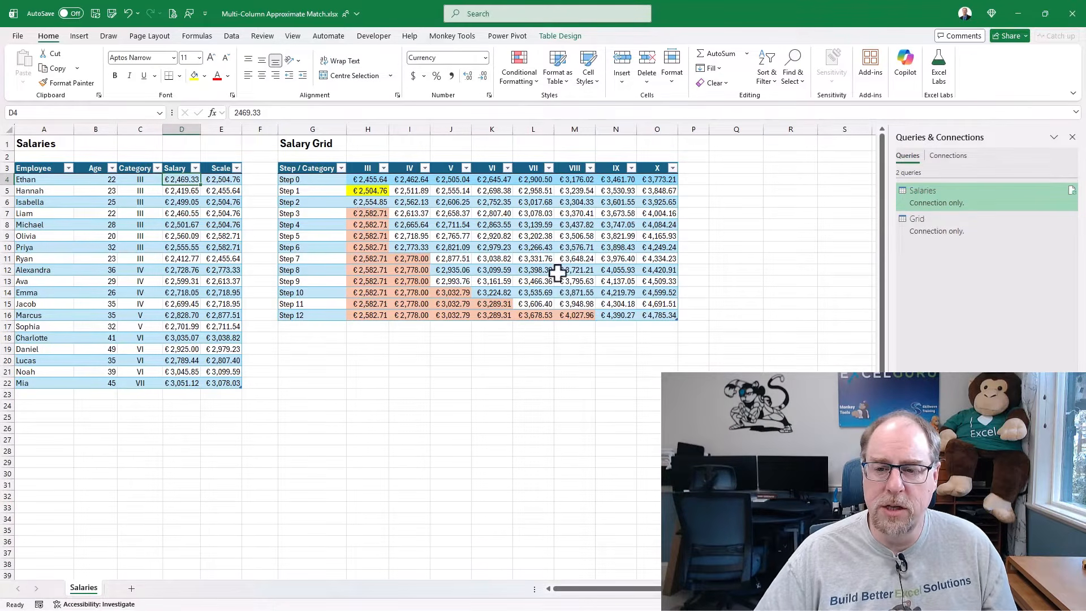
{"action": "double_click", "coordinate": [943, 199]}
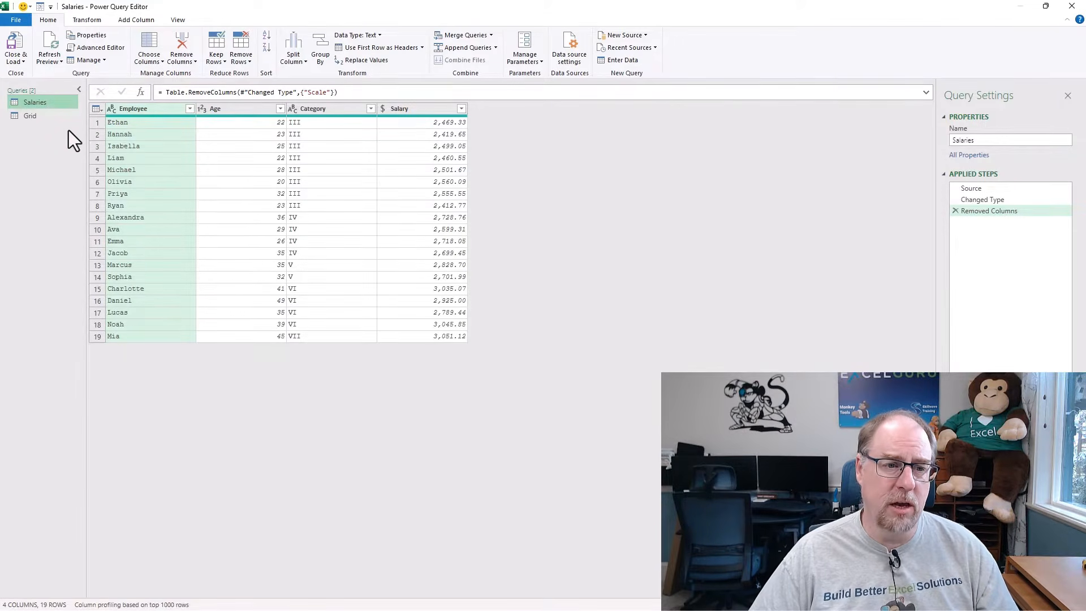
{"action": "left_click", "coordinate": [42, 117]}
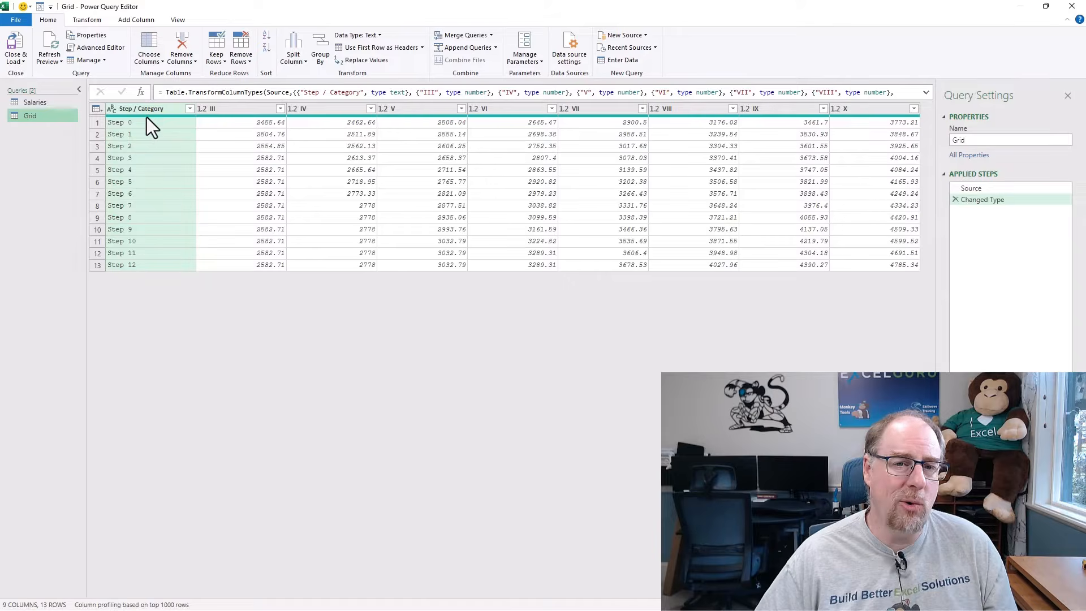
Try sorting the Grid query by Step / Category in ascending order, and delete that sort from the applied steps.
{"action": "mouse_move", "coordinate": [147, 117]}
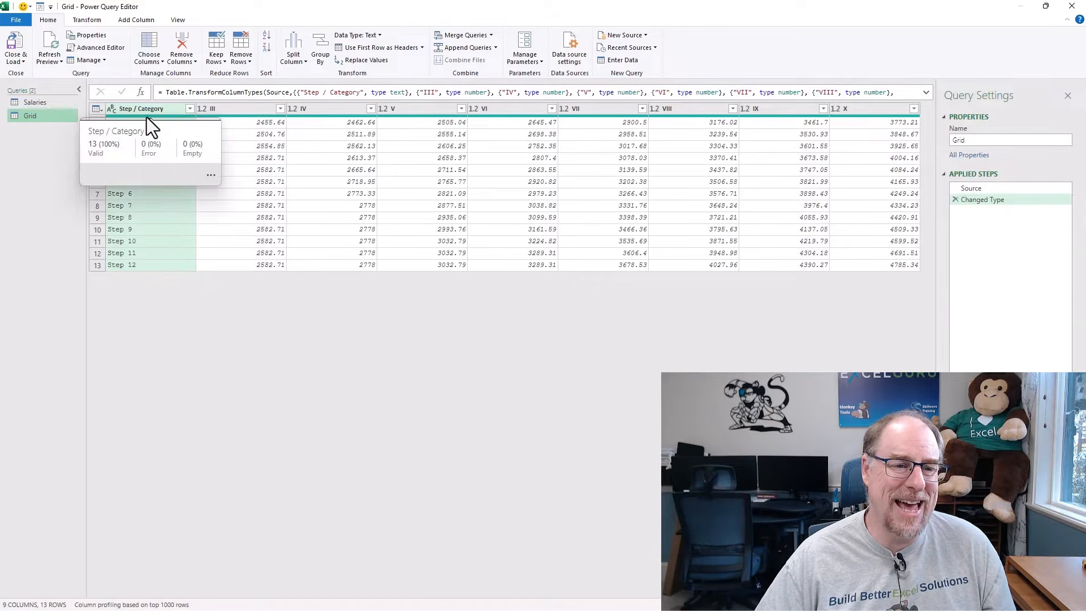
{"action": "left_click", "coordinate": [190, 110]}
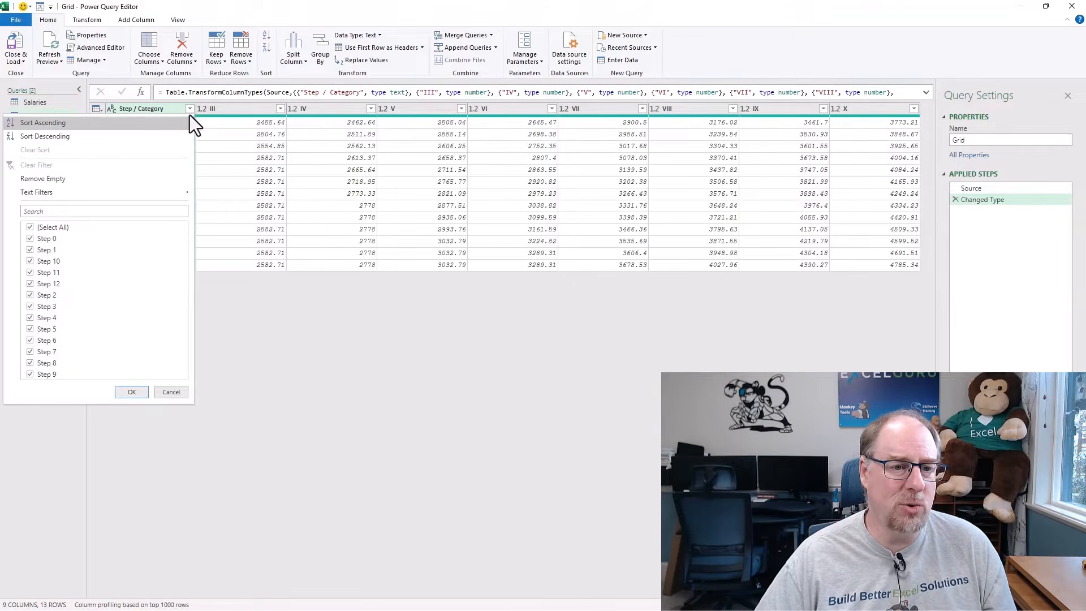
{"action": "left_click", "coordinate": [152, 123]}
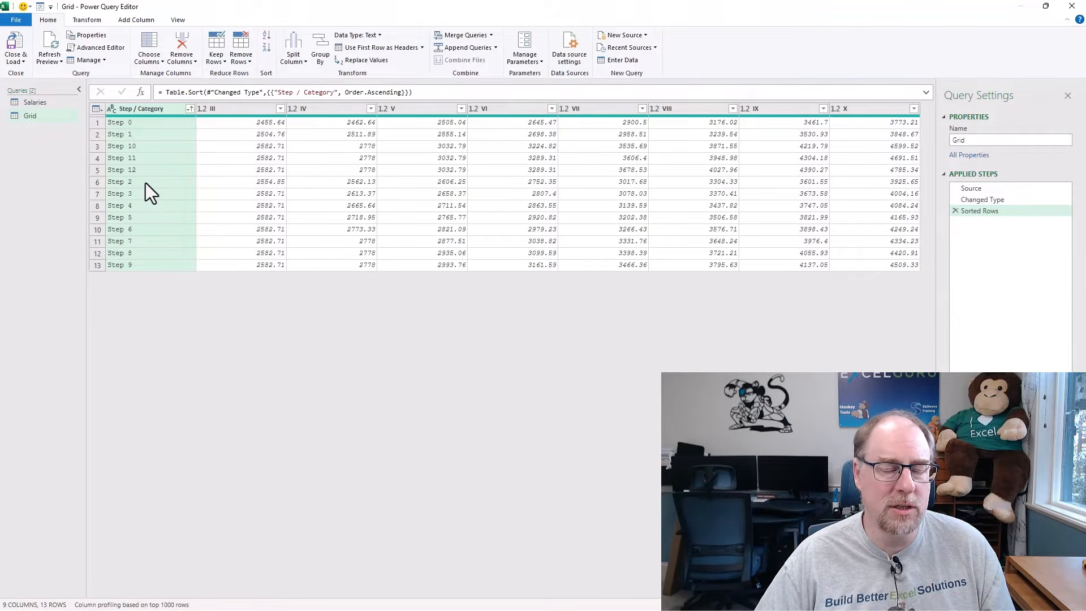
{"action": "left_click", "coordinate": [956, 211]}
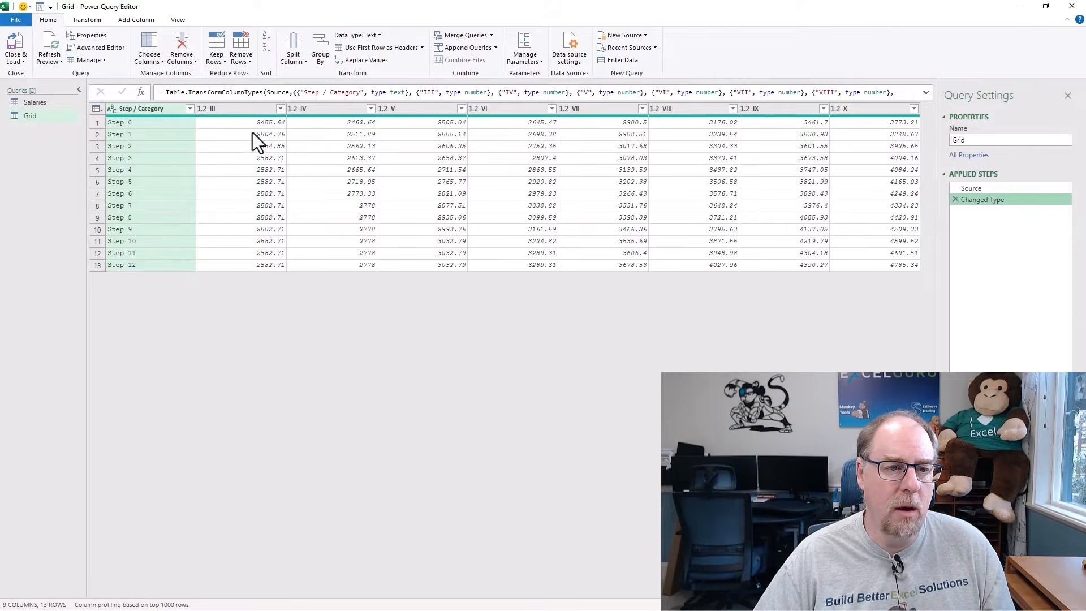
Rename the Step / Category column to "Step".
{"action": "double_click", "coordinate": [161, 111]}
{"action": "type", "text": "Ste"}
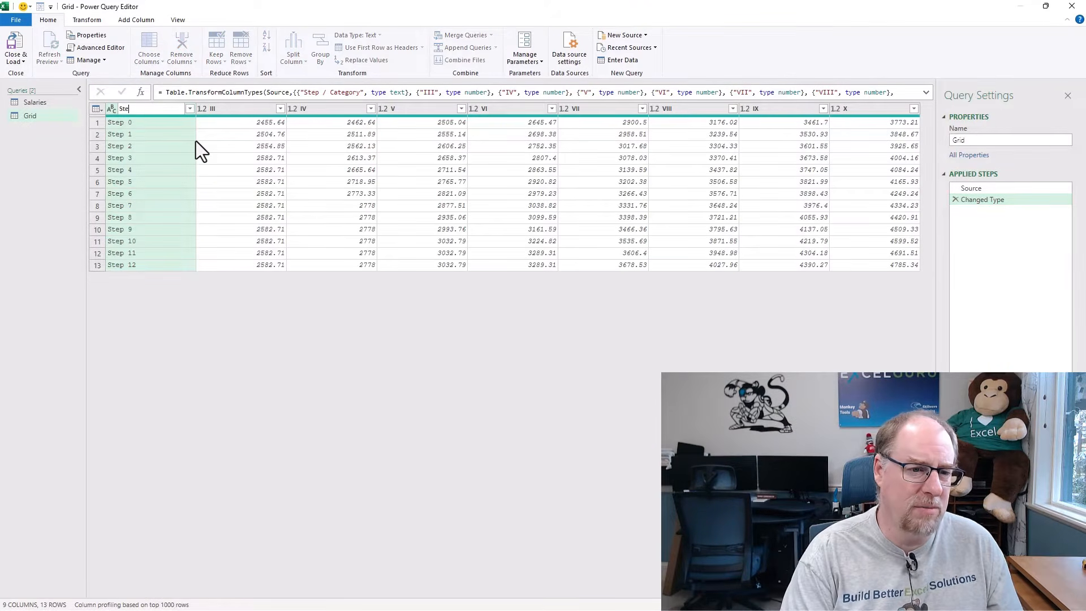
{"action": "type", "text": "p"}
{"action": "key", "text": "Return"}
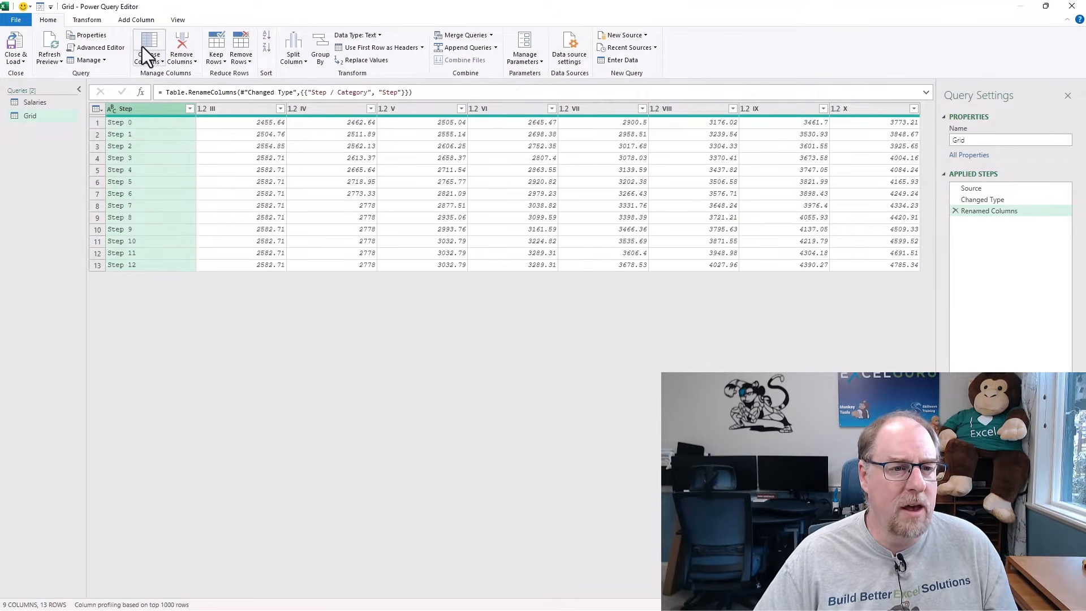
Add a column that extracts the text after the space delimiter from the Step column.
{"action": "left_click", "coordinate": [144, 22]}
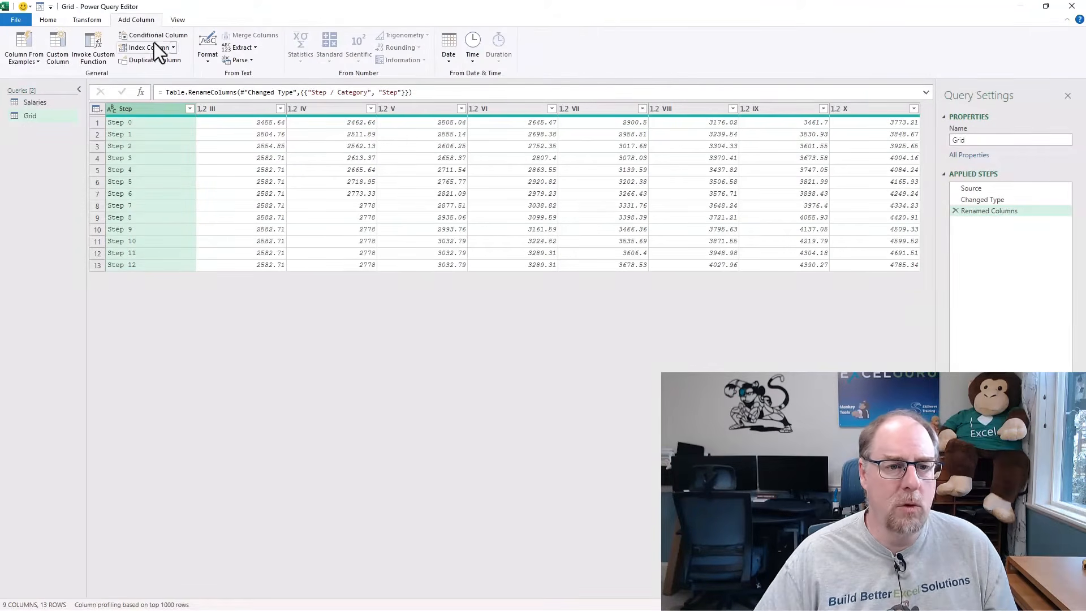
{"action": "left_click", "coordinate": [252, 49]}
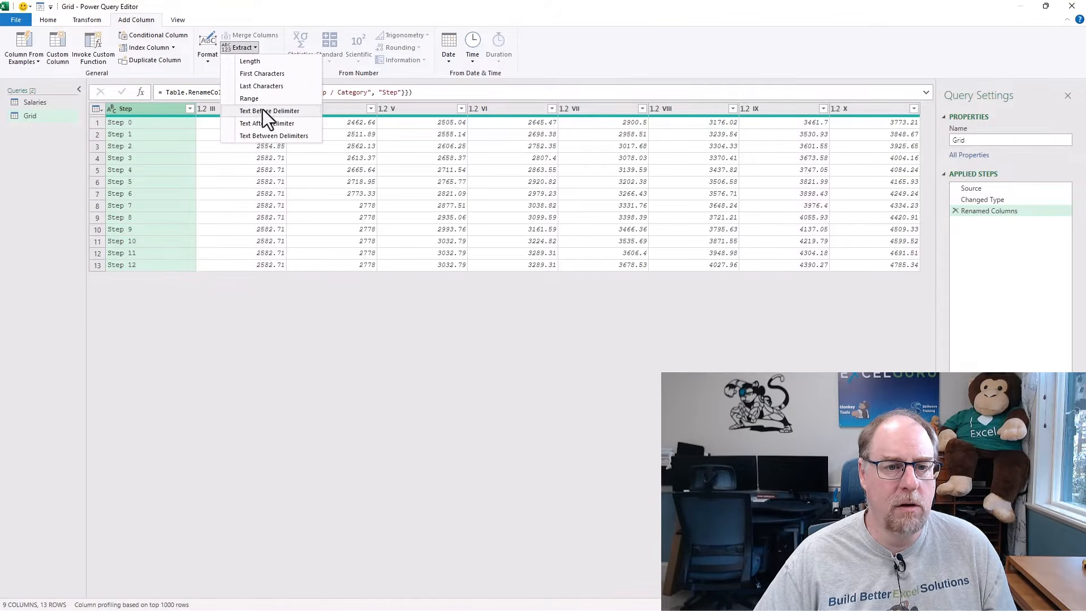
{"action": "left_click", "coordinate": [267, 123]}
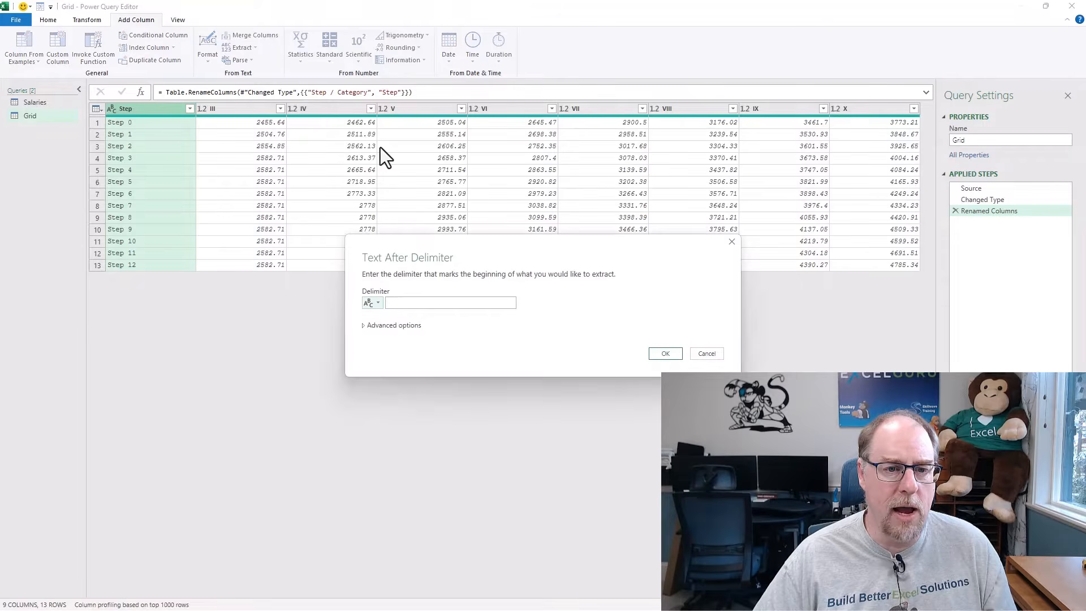
{"action": "left_click", "coordinate": [428, 301]}
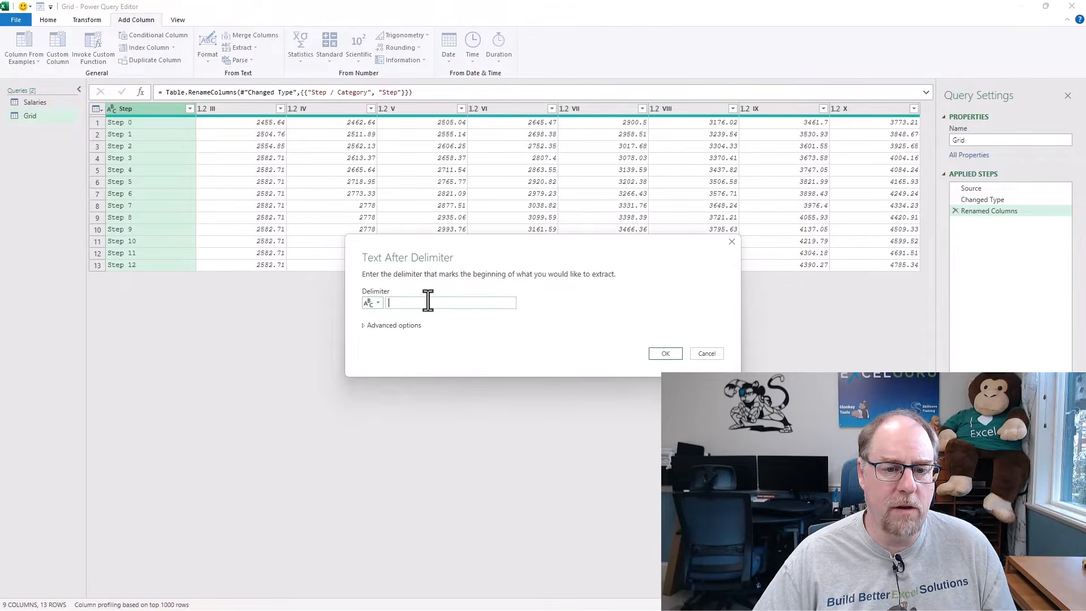
{"action": "left_click", "coordinate": [666, 354]}
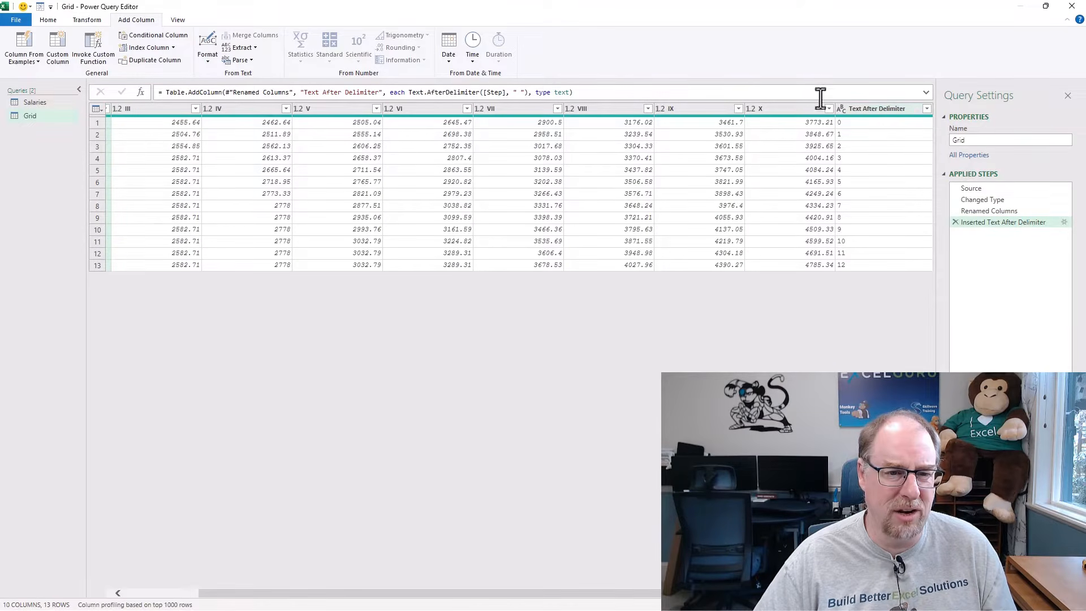
Name the extracted text column "Step #" by editing the column name within its existing formula.
{"action": "left_click", "coordinate": [306, 95]}
{"action": "left_click_drag", "start_coordinate": [306, 95], "coordinate": [379, 93]}
{"action": "type", "text": "Step "}
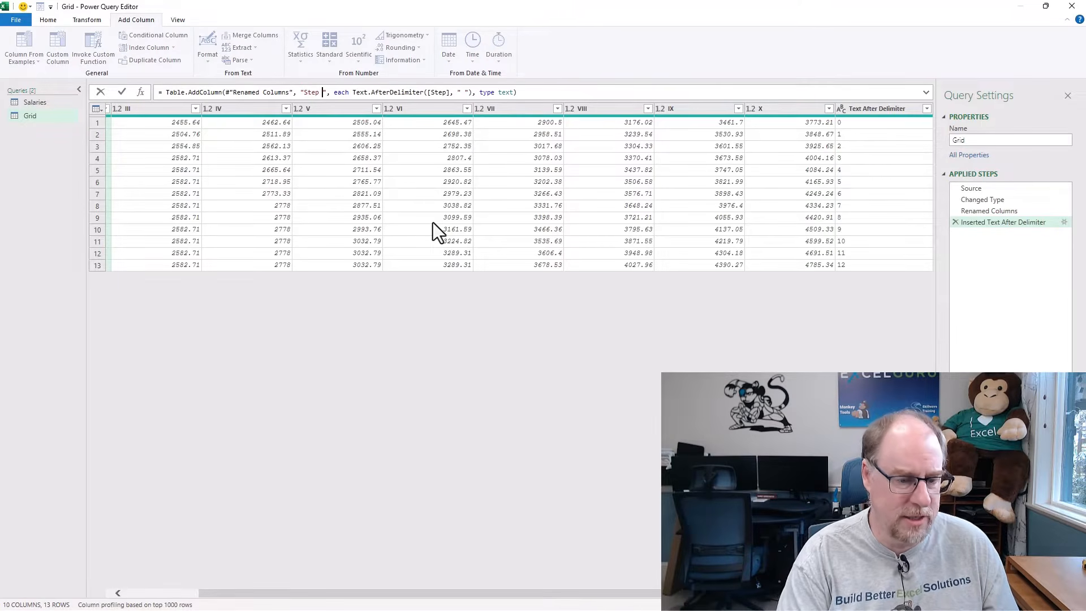
{"action": "type", "text": "#"}
{"action": "key", "text": "Return"}
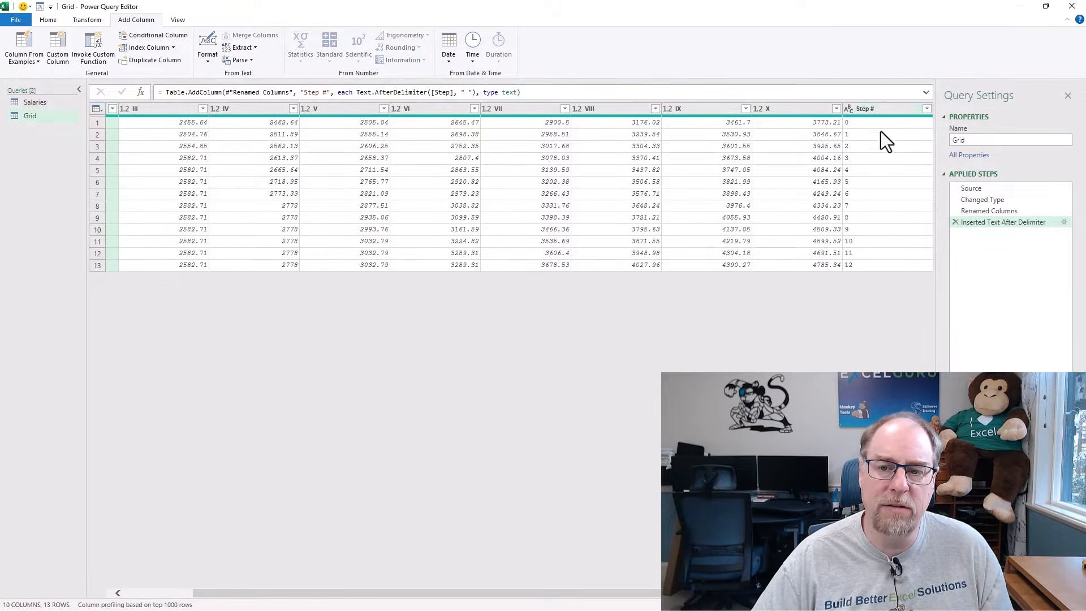
Try converting Step # to Whole Number and sorting it ascending, and delete both of these applied steps.
{"action": "left_click", "coordinate": [849, 111]}
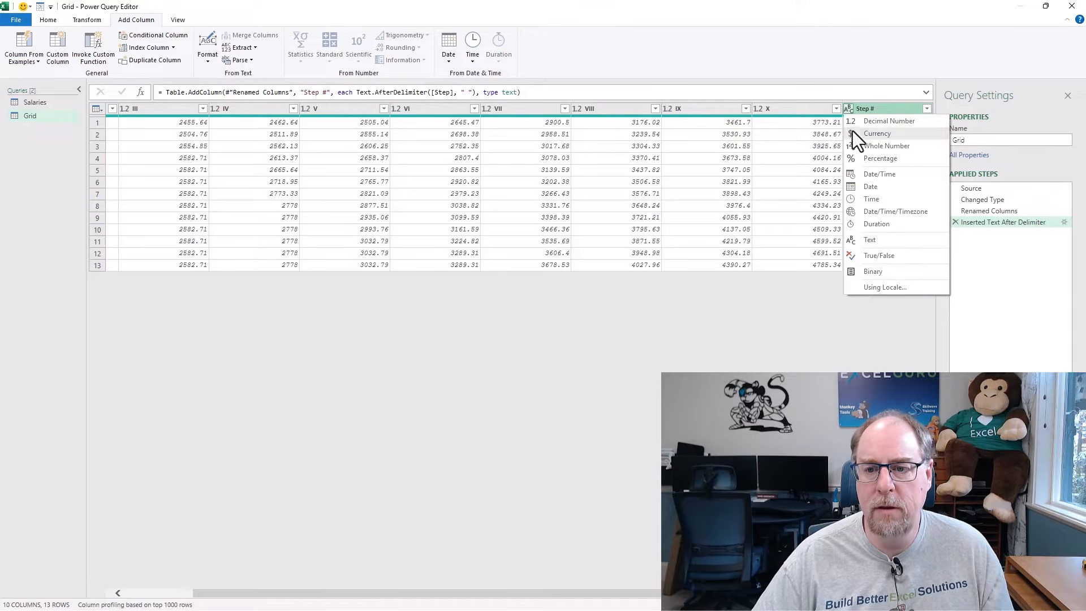
{"action": "left_click", "coordinate": [860, 145]}
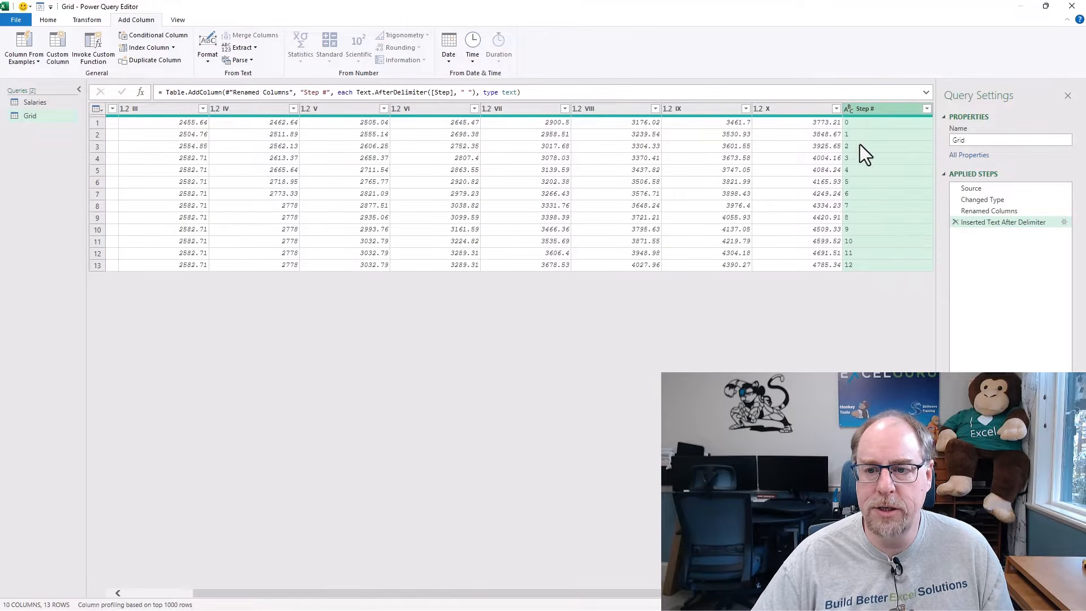
{"action": "left_click", "coordinate": [926, 109]}
{"action": "left_click", "coordinate": [900, 122]}
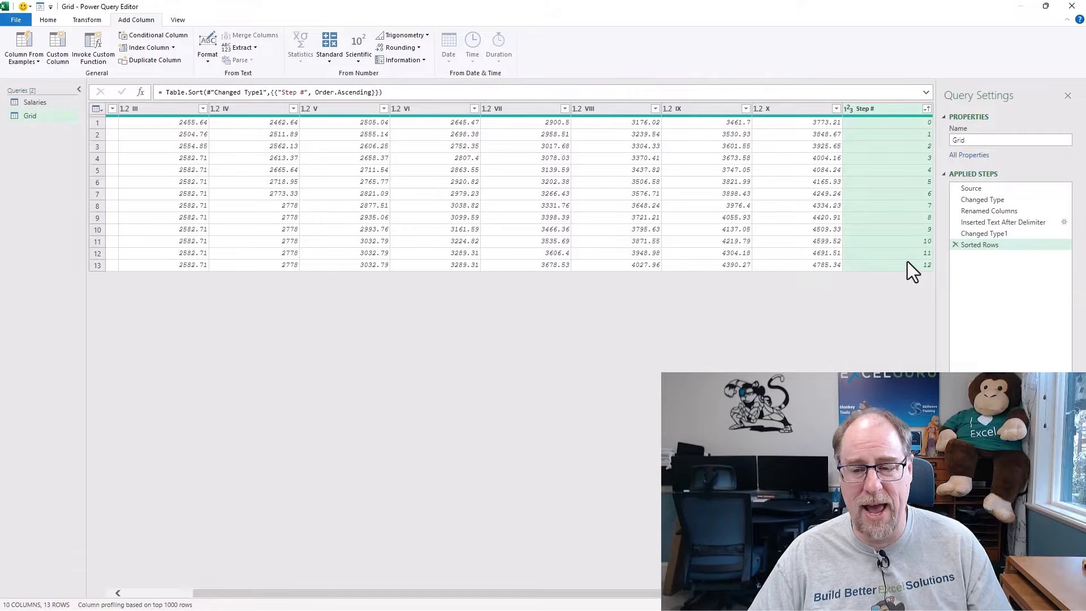
{"action": "left_click", "coordinate": [956, 244]}
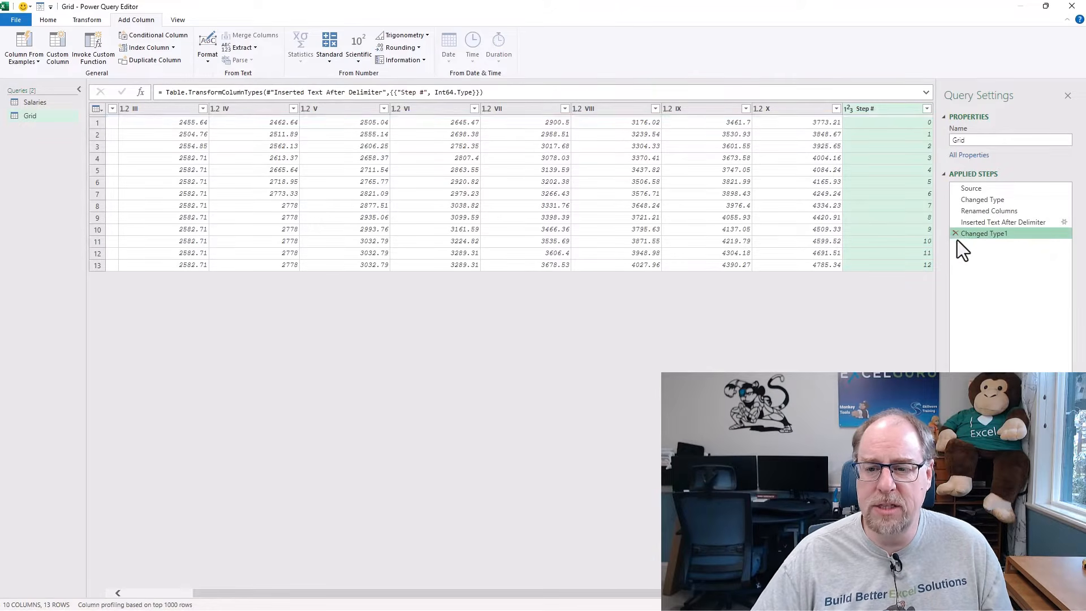
{"action": "left_click", "coordinate": [955, 234]}
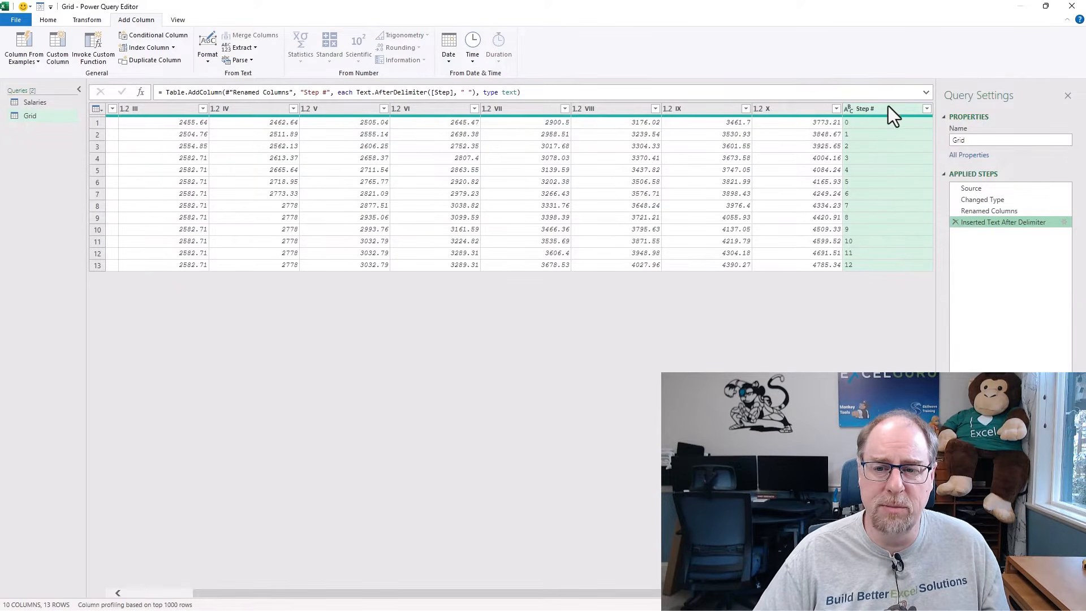
Unpivot all columns of the Grid query other than Step # and Step.
{"action": "left_click_drag", "start_coordinate": [678, 593], "coordinate": [401, 571]}
{"action": "left_click", "coordinate": [143, 108]}
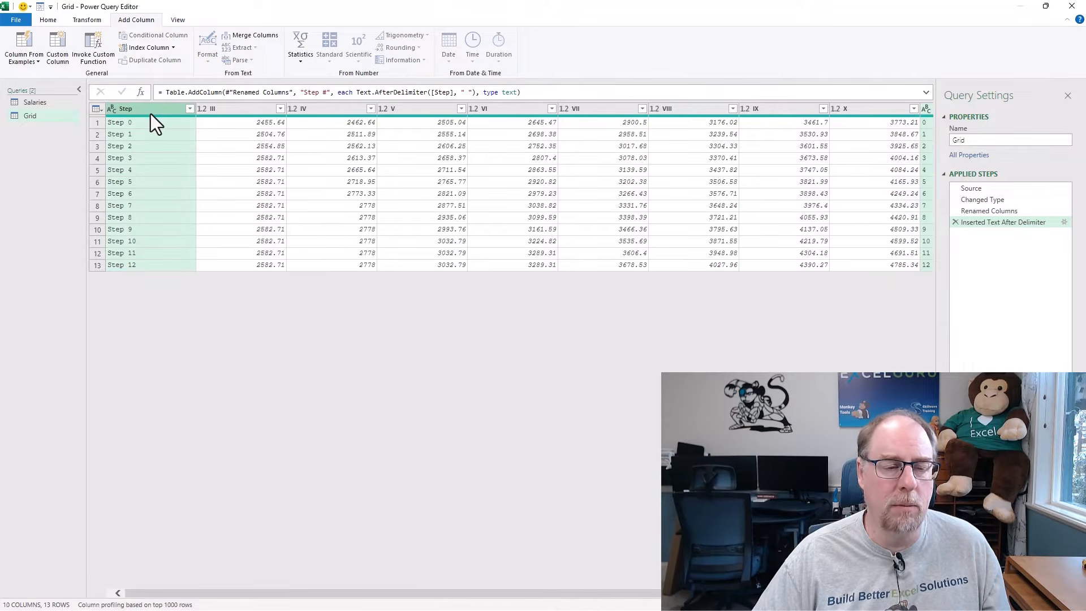
{"action": "right_click", "coordinate": [149, 113]}
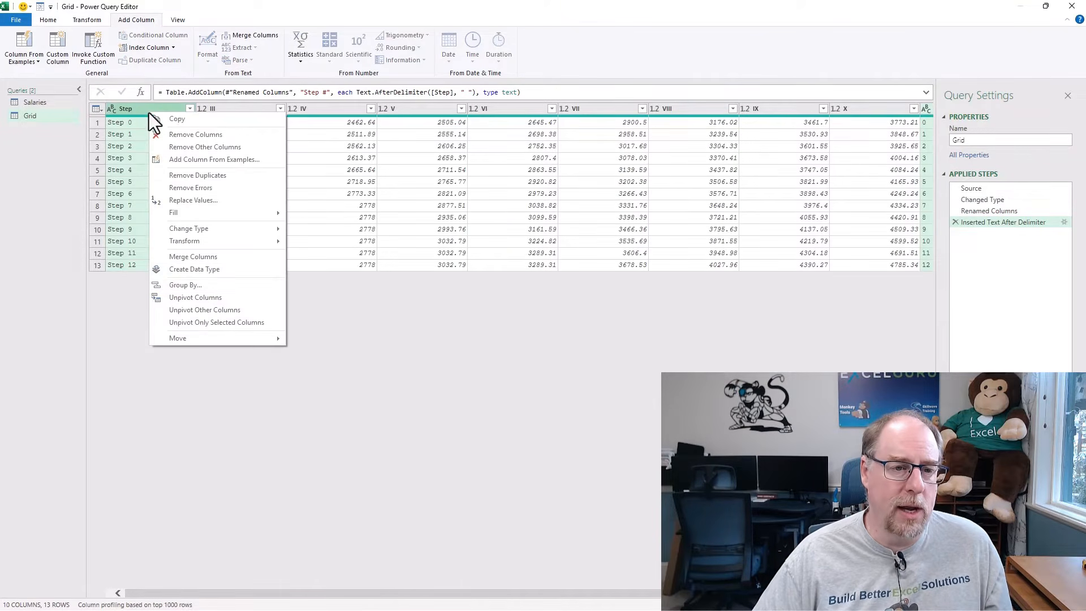
{"action": "left_click", "coordinate": [233, 310]}
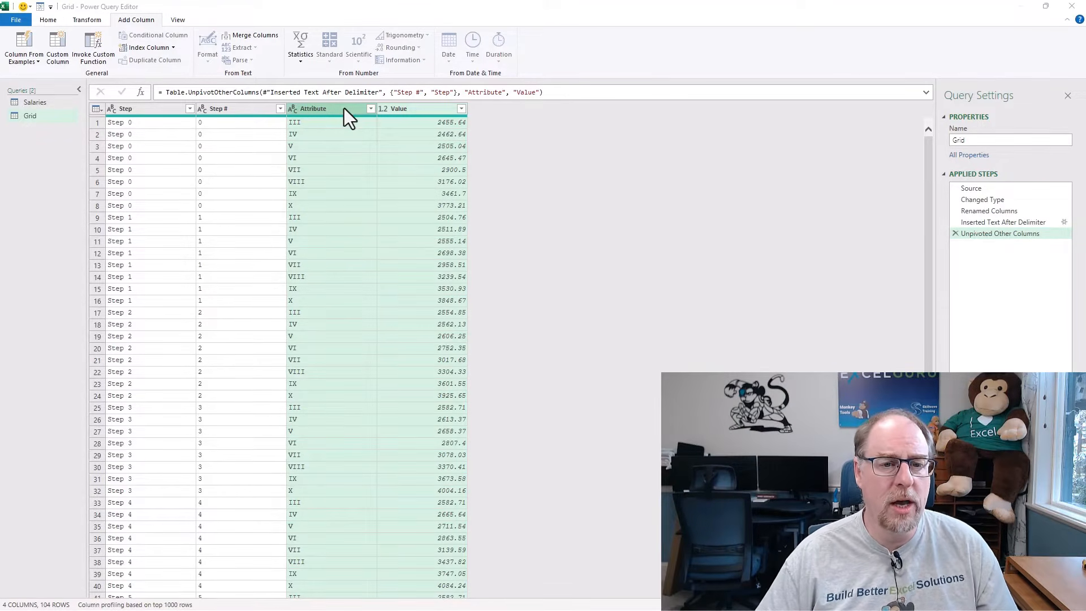
Check the column names in the Salaries query and rename the Grid query's Attribute column to "Category".
{"action": "left_click", "coordinate": [43, 104]}
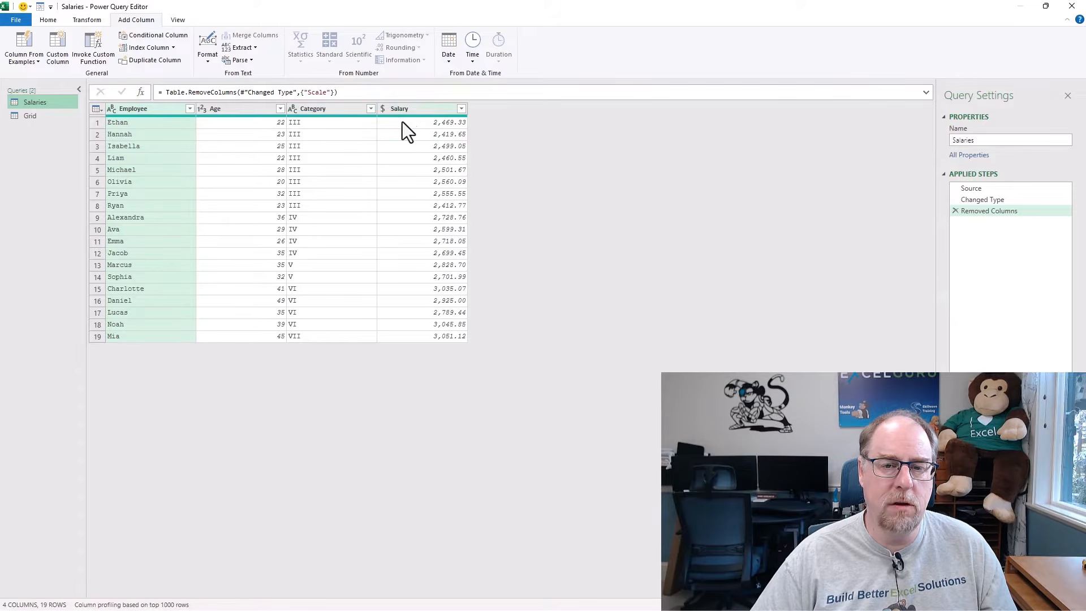
{"action": "left_click", "coordinate": [51, 113]}
{"action": "left_click", "coordinate": [317, 108]}
{"action": "key", "text": "F2"}
{"action": "type", "text": "Cat"}
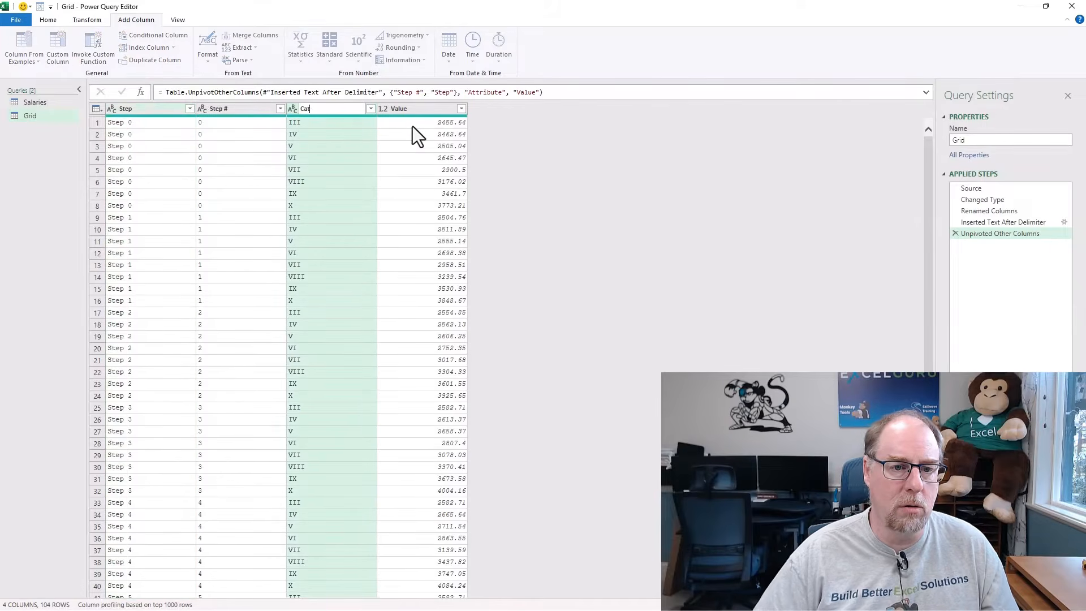
{"action": "type", "text": "egory"}
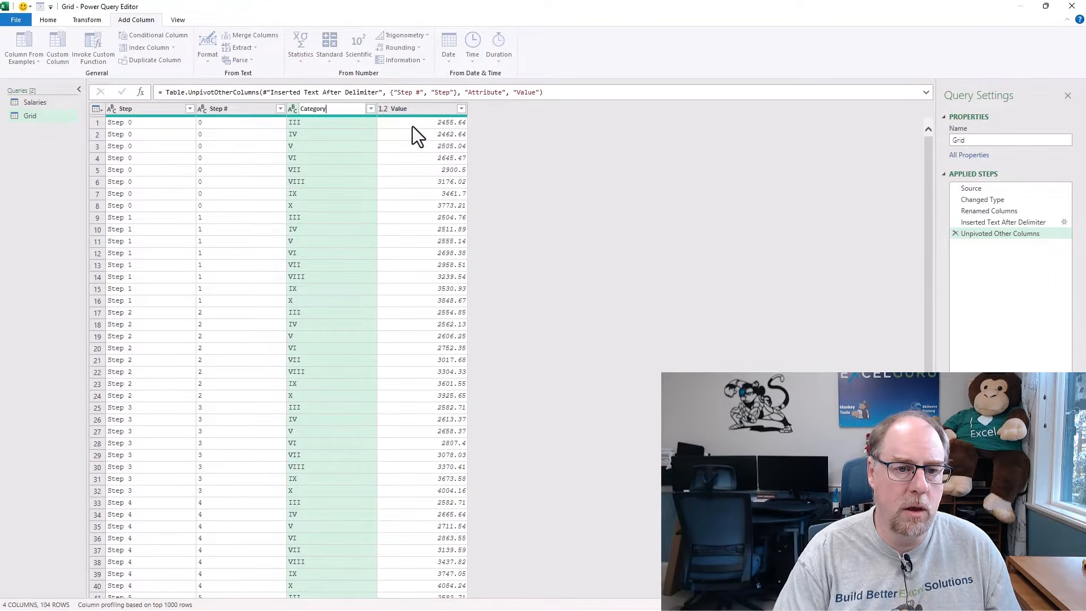
{"action": "key", "text": "Return"}
Rename the Grid query's Value column to "Salary".
{"action": "left_click", "coordinate": [403, 109]}
{"action": "key", "text": "F2"}
{"action": "type", "text": "Sa"}
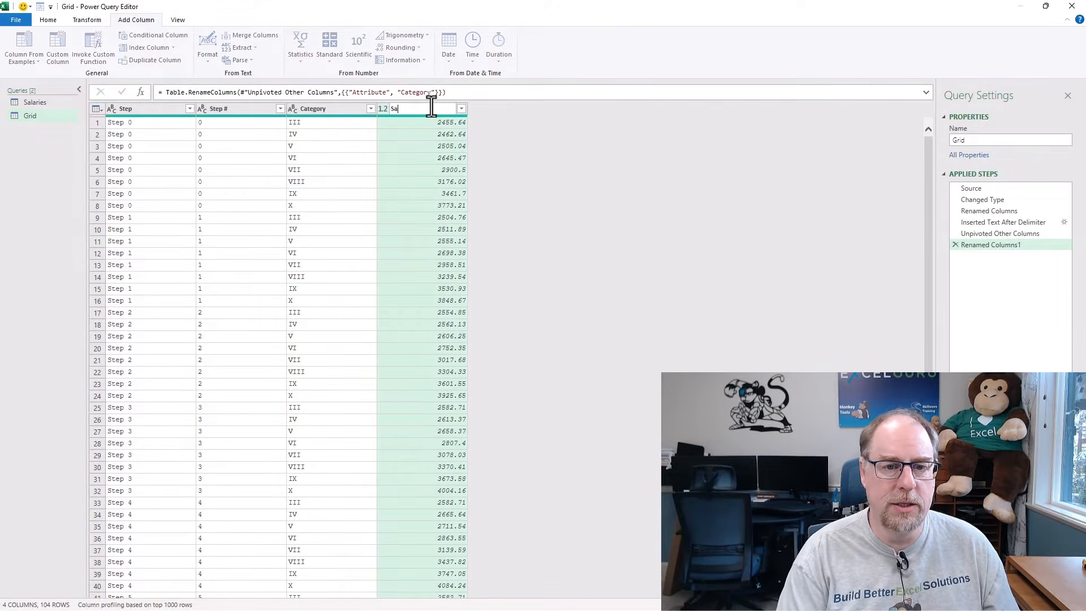
{"action": "type", "text": "lary"}
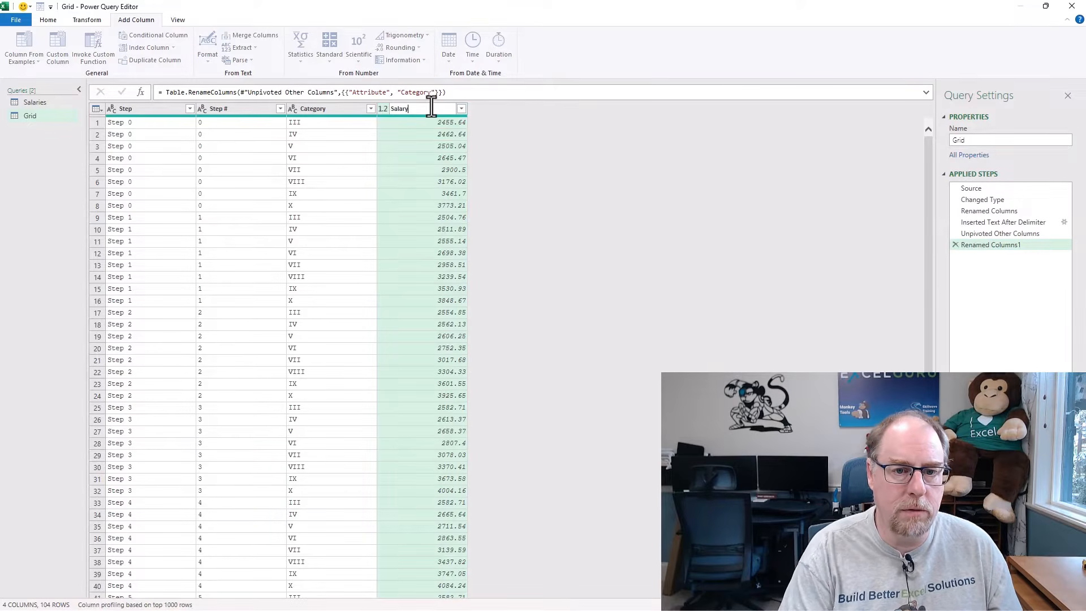
{"action": "key", "text": "Return"}
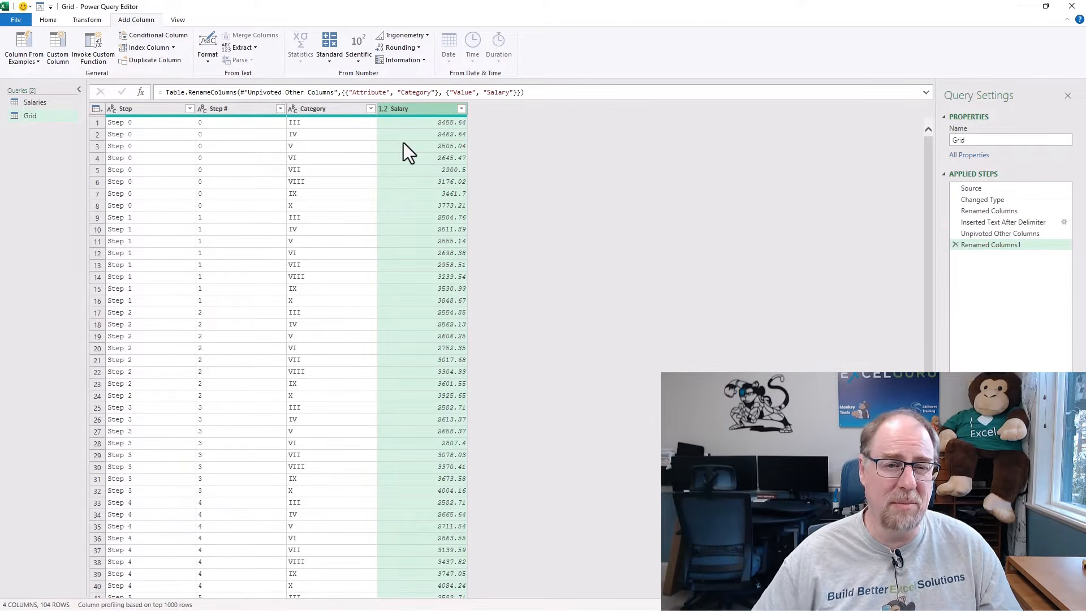
Duplicate the Salary column in the Grid query and name the copy "Scale" within the duplication formula.
{"action": "right_click", "coordinate": [418, 110]}
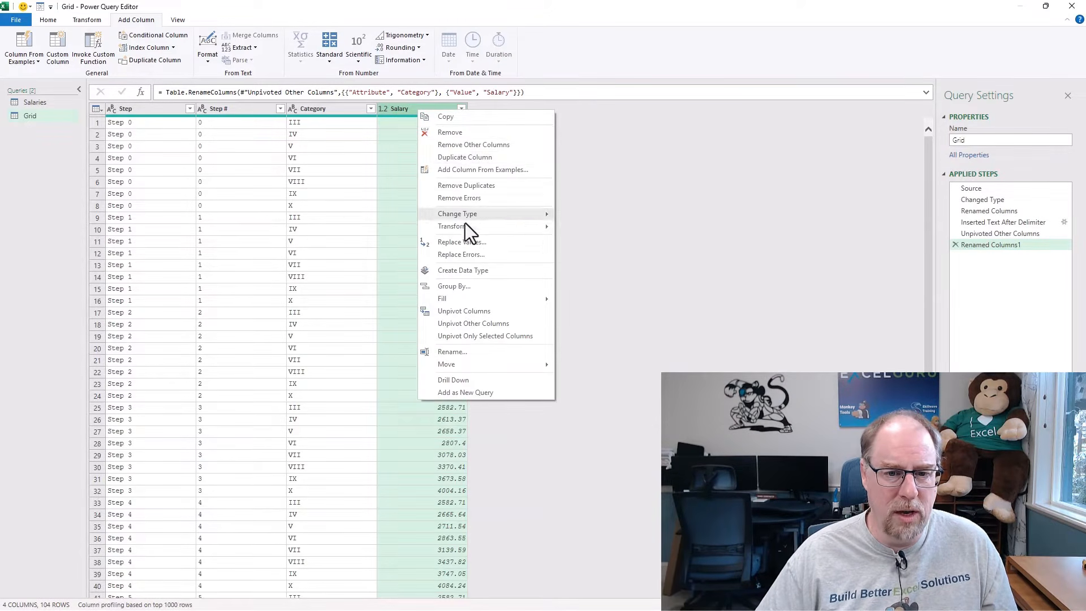
{"action": "left_click", "coordinate": [460, 158]}
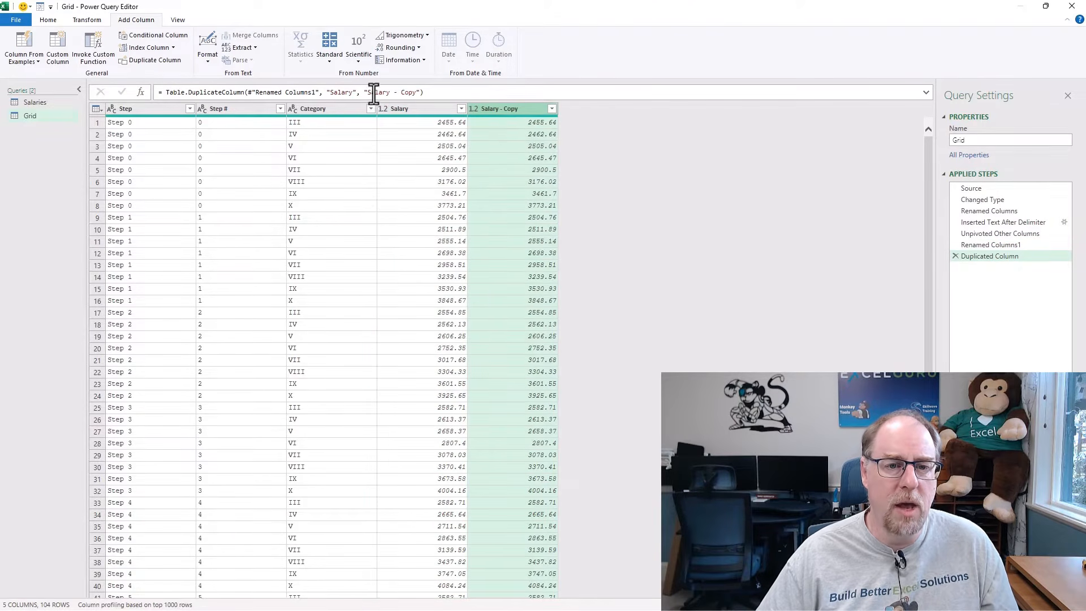
{"action": "left_click_drag", "start_coordinate": [368, 92], "coordinate": [417, 92]}
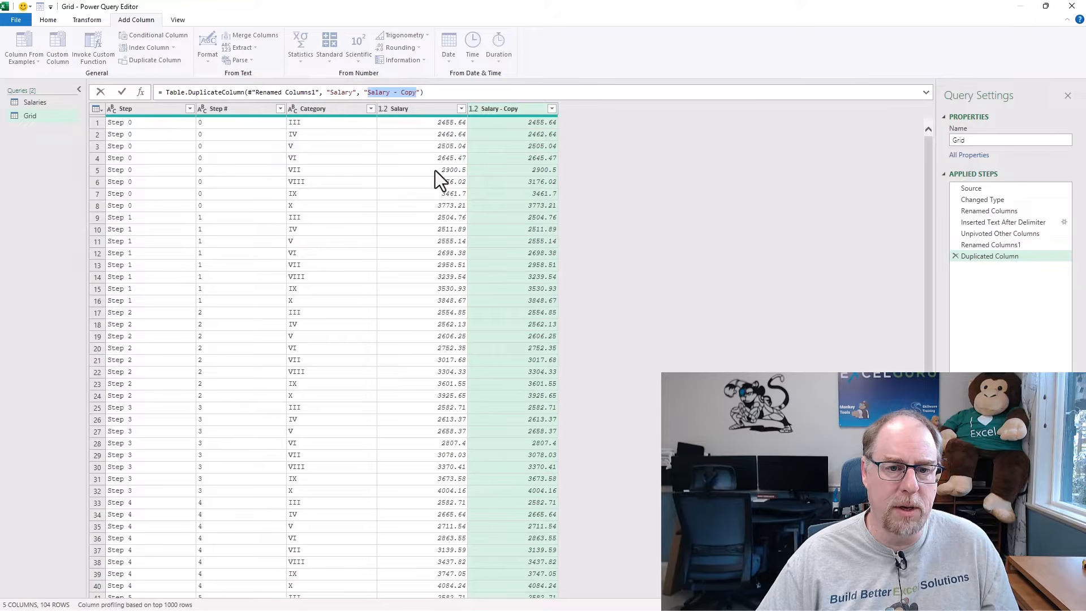
{"action": "type", "text": "Scale"}
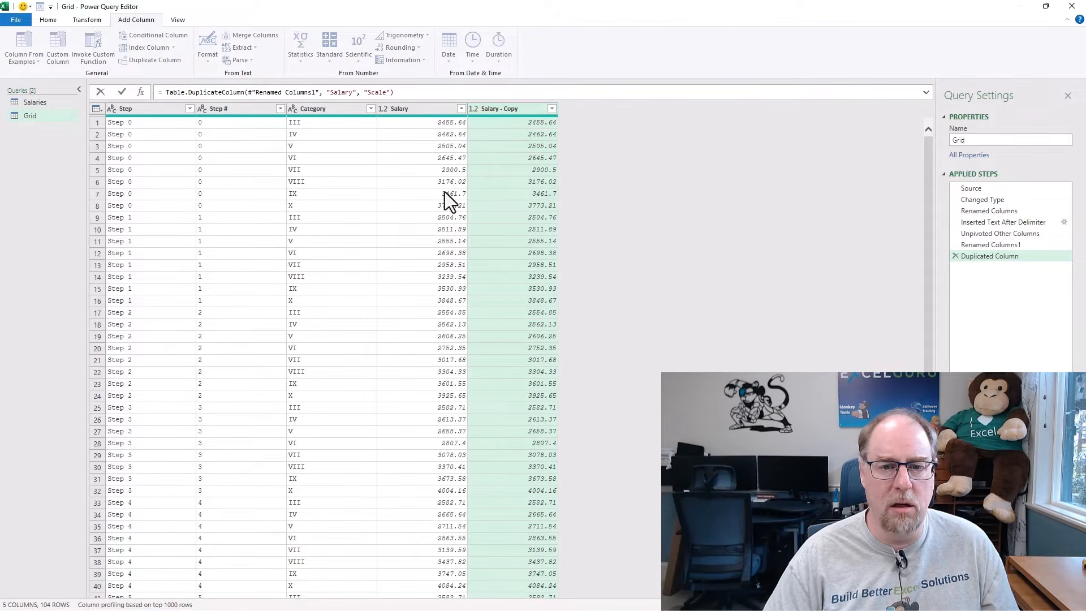
{"action": "key", "text": "Return"}
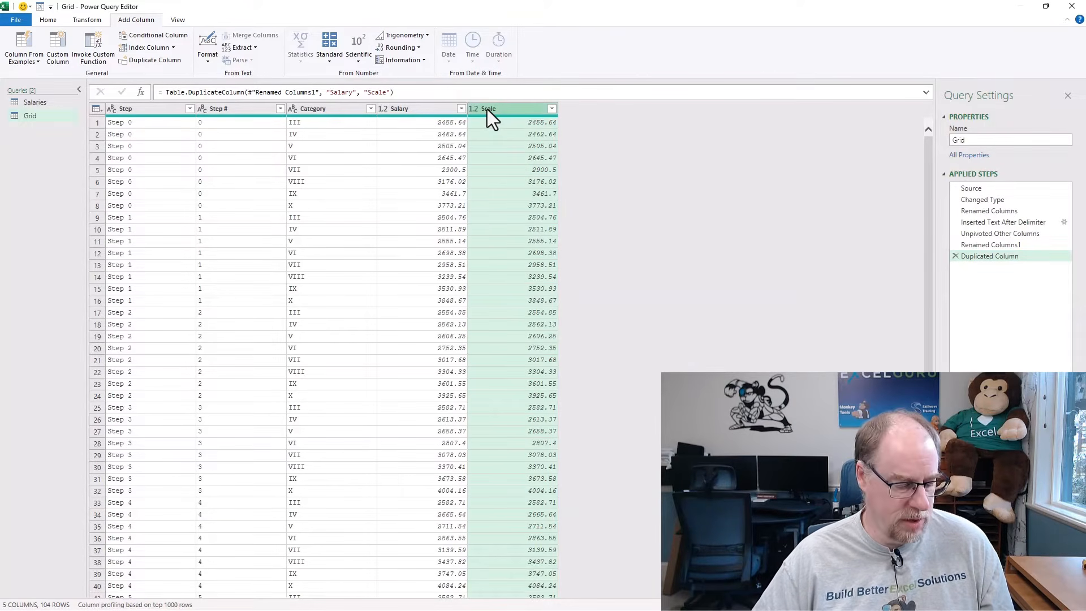
Detect the data types of all columns in the Grid query.
{"action": "key", "text": "ctrl+a"}
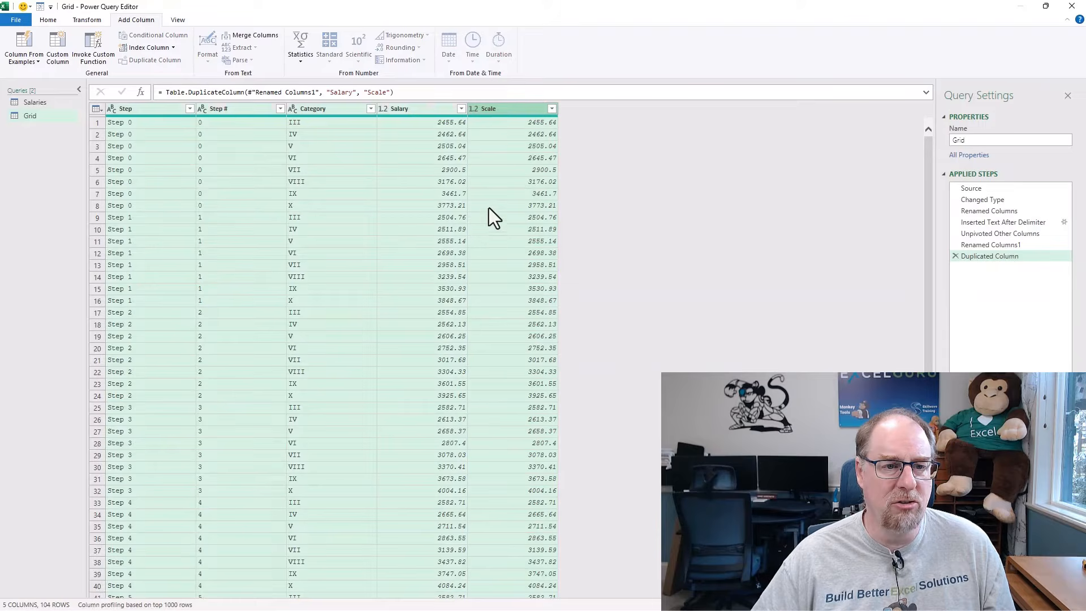
{"action": "left_click", "coordinate": [91, 21]}
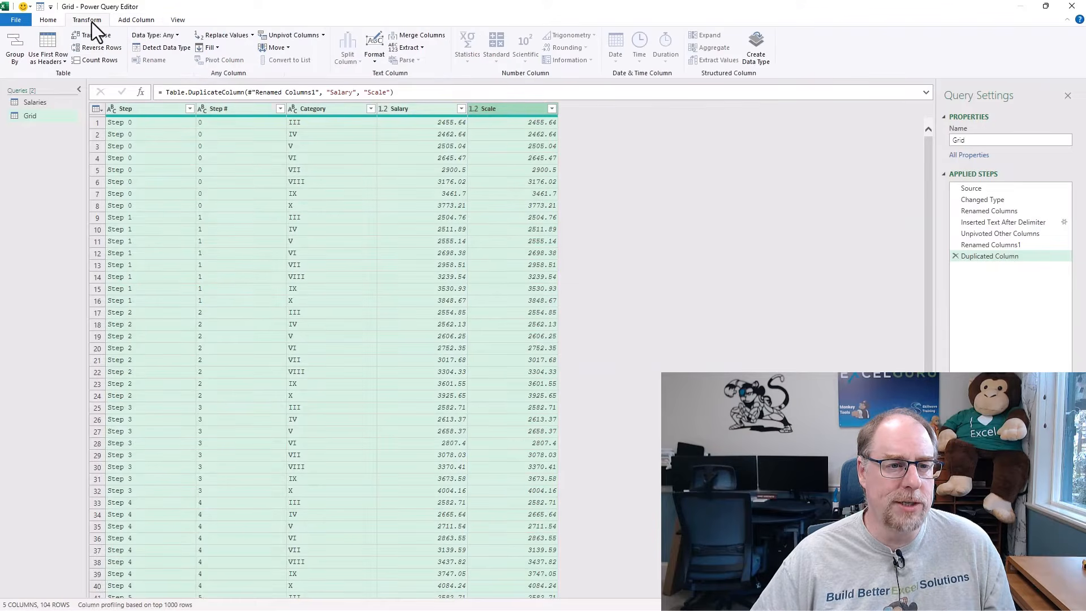
{"action": "left_click", "coordinate": [153, 49]}
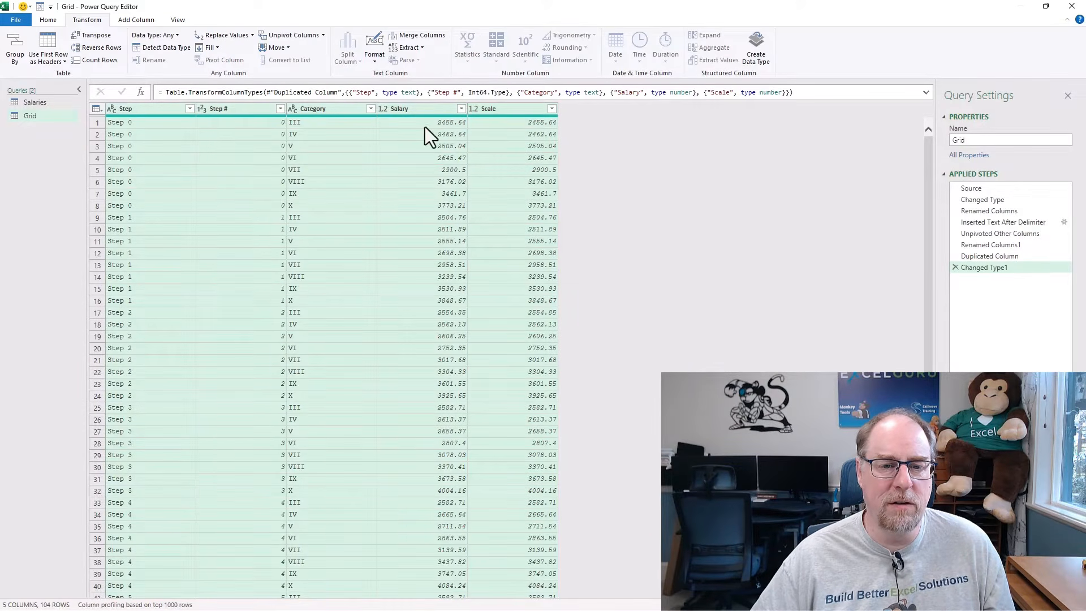
Set the data type of the Grid query's Salary and Scale columns to Currency, replacing the current conversion.
{"action": "left_click", "coordinate": [447, 110]}
{"action": "left_click", "coordinate": [506, 110], "text": "ctrl"}
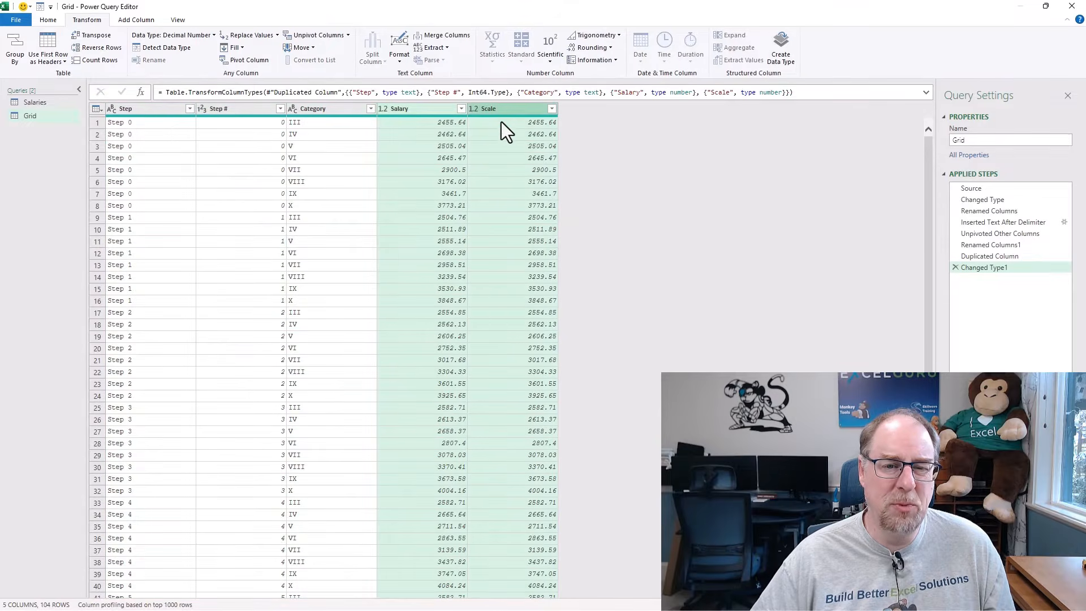
{"action": "right_click", "coordinate": [430, 109]}
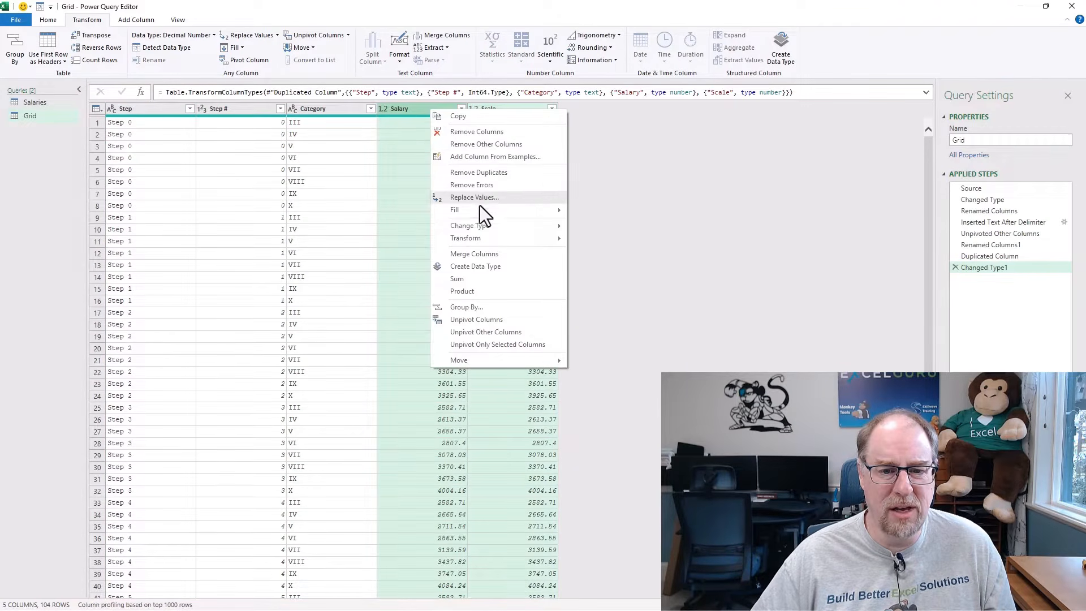
{"action": "mouse_move", "coordinate": [481, 228]}
{"action": "left_click", "coordinate": [599, 241]}
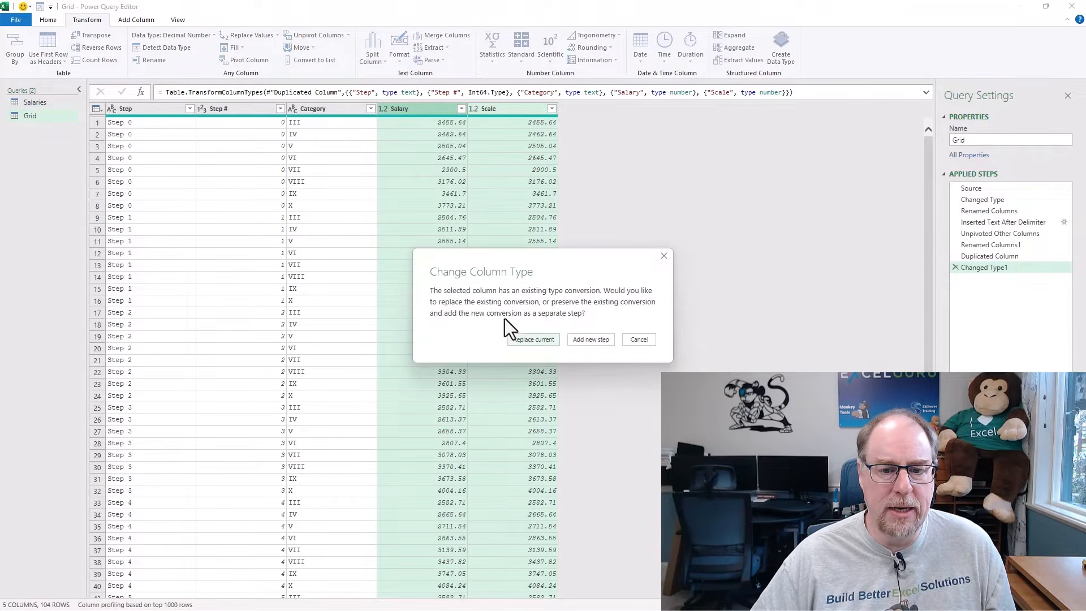
{"action": "left_click", "coordinate": [531, 340]}
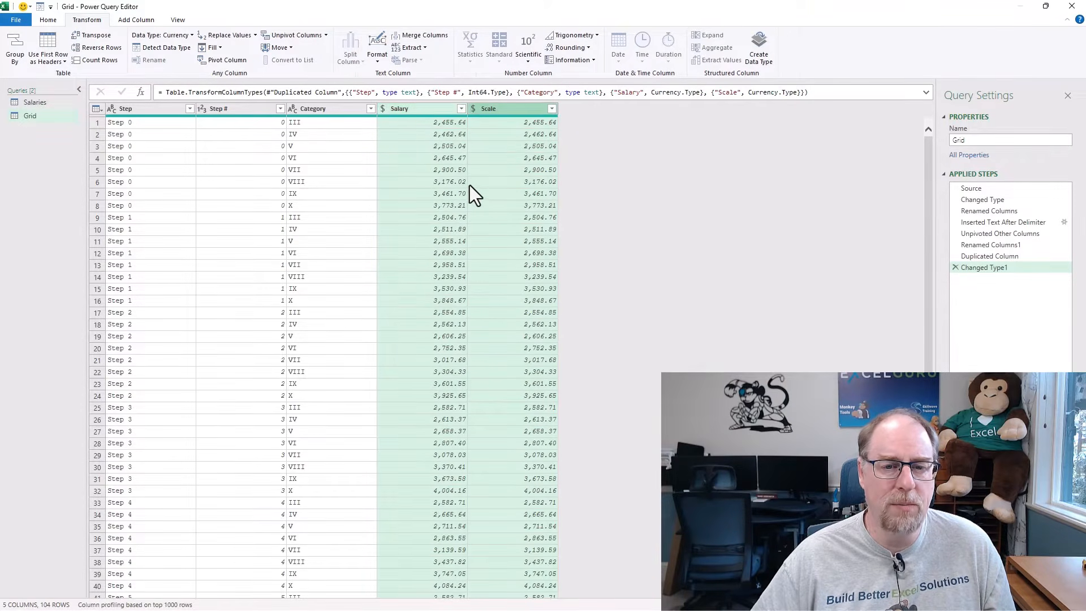
Compare the Salaries and Grid queries' columns, and create a new query referencing Salaries named "Compare".
{"action": "left_click", "coordinate": [37, 103]}
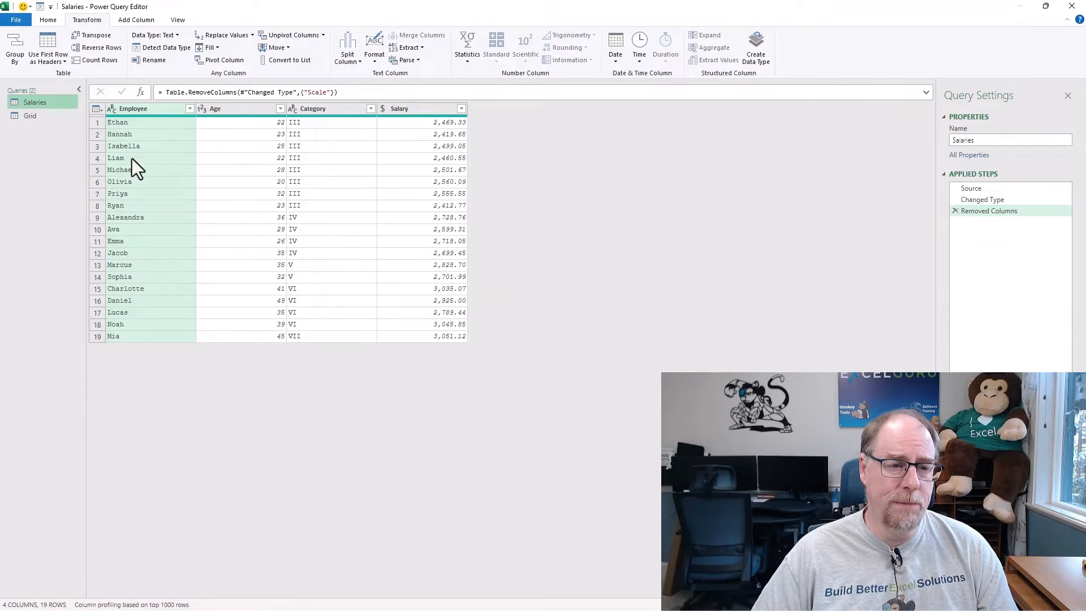
{"action": "left_click", "coordinate": [34, 116]}
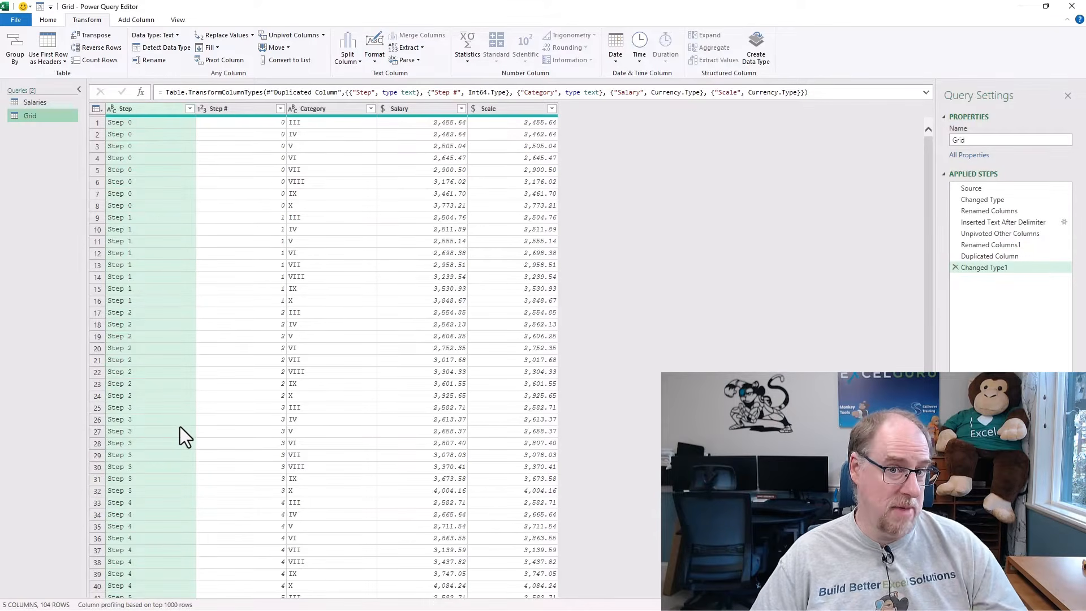
{"action": "left_click", "coordinate": [45, 103]}
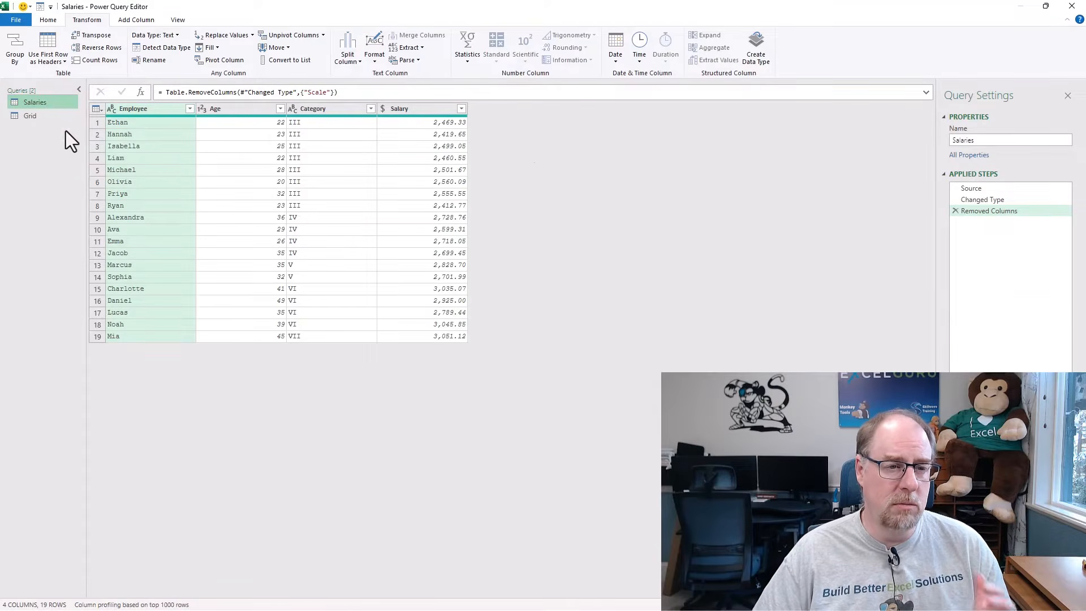
{"action": "right_click", "coordinate": [47, 104]}
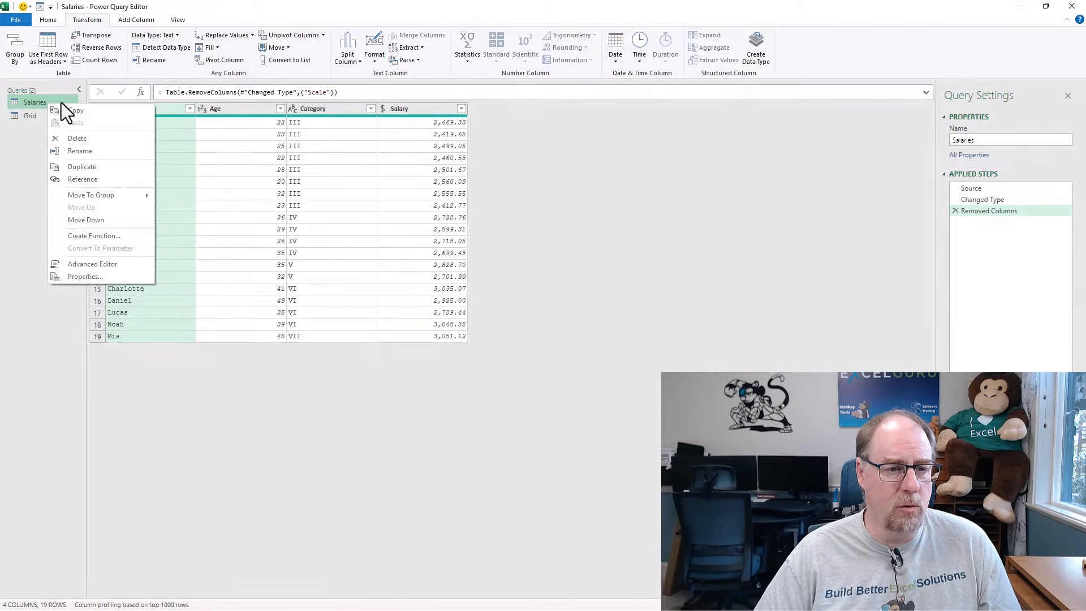
{"action": "left_click", "coordinate": [87, 181]}
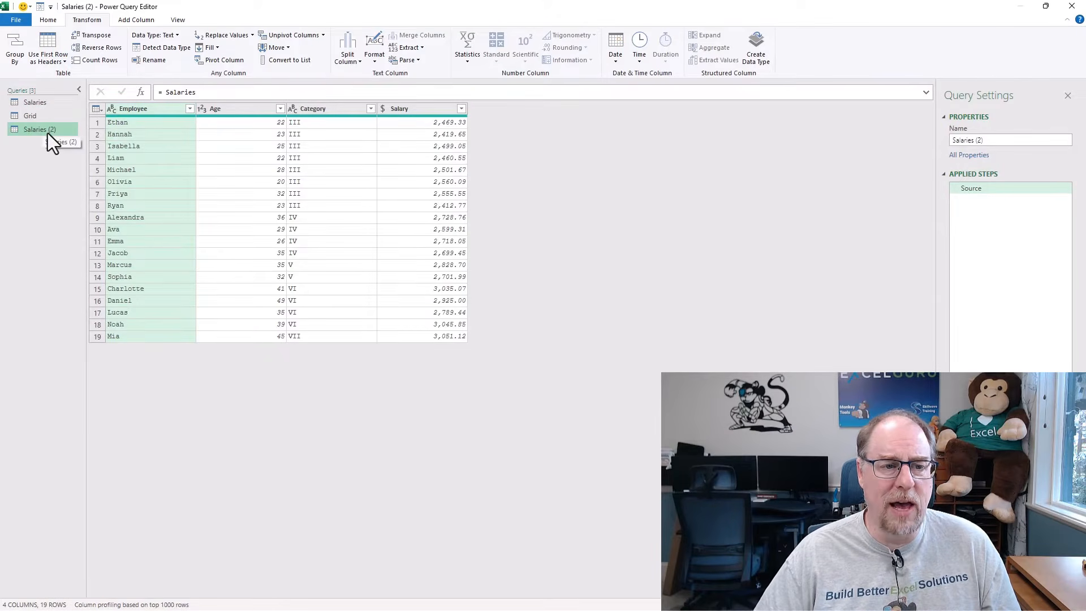
{"action": "key", "text": "F2"}
{"action": "type", "text": "Compare"}
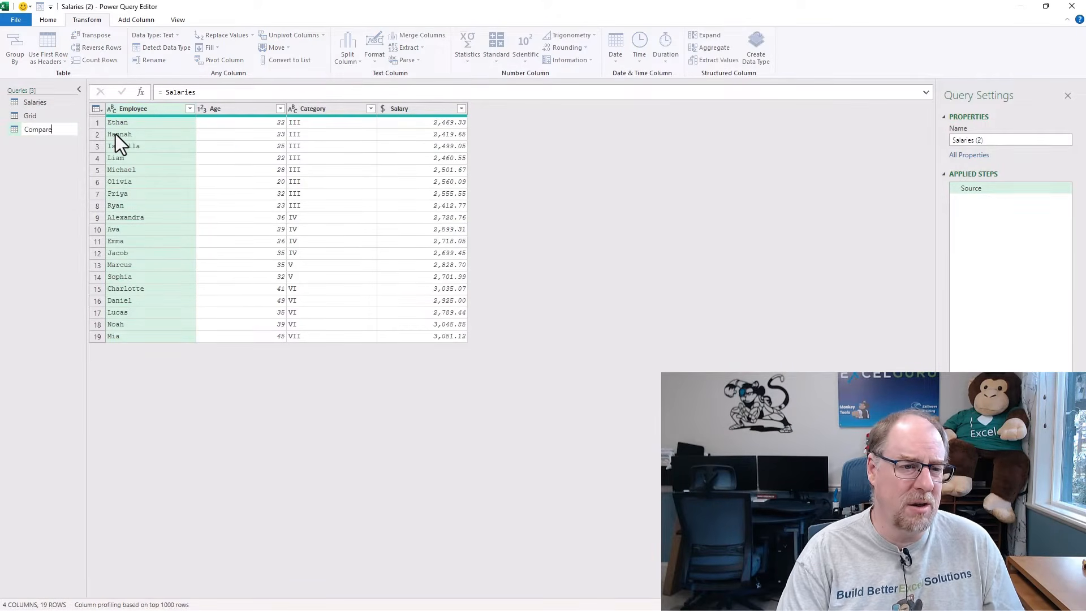
{"action": "key", "text": "Return"}
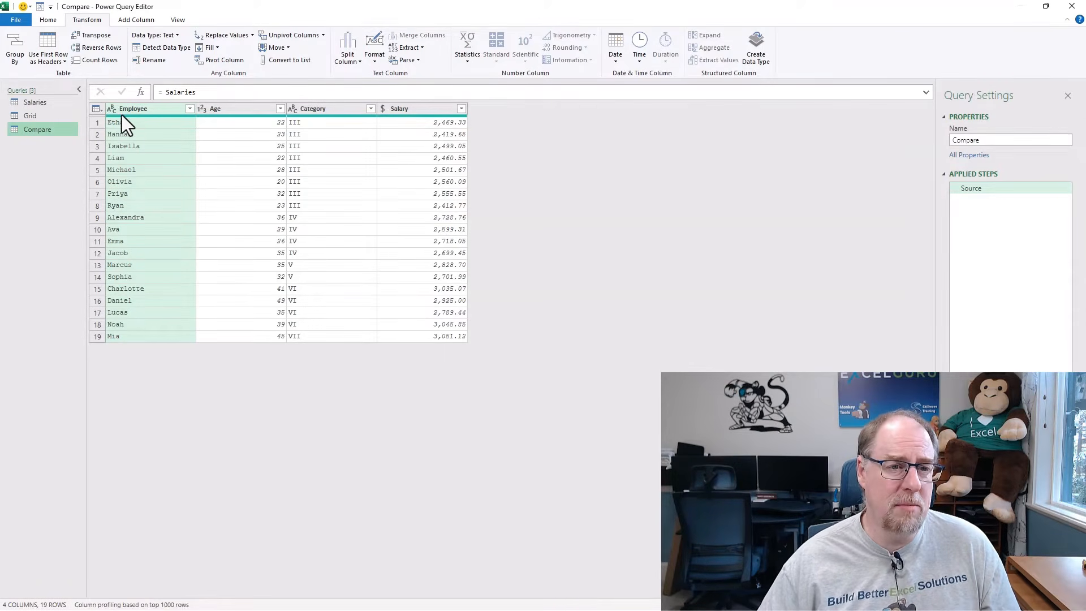
Append the Grid table to the Compare query.
{"action": "left_click", "coordinate": [55, 24]}
{"action": "left_click", "coordinate": [473, 49]}
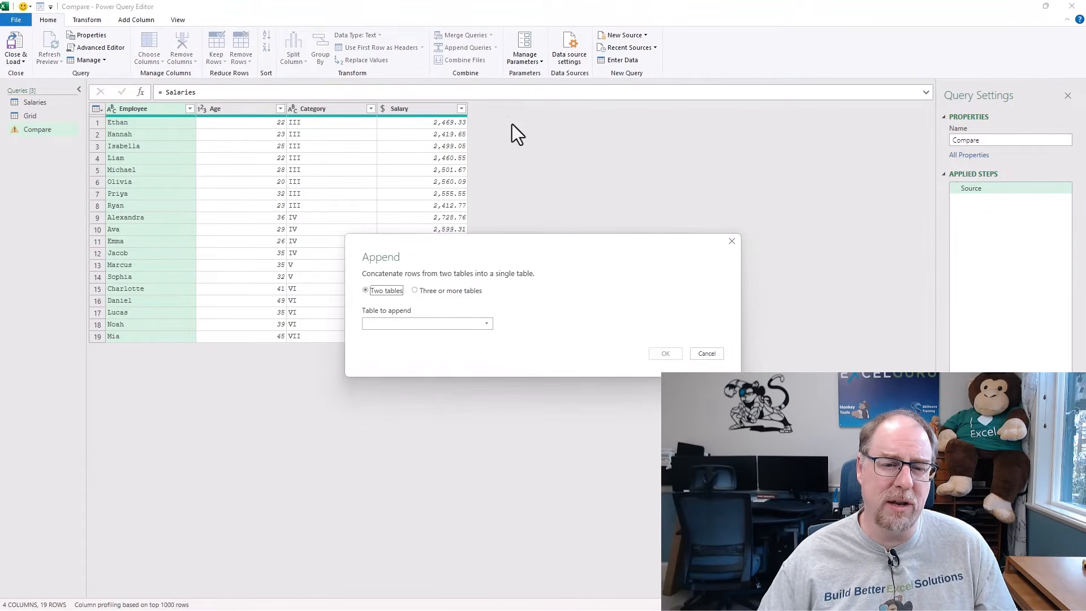
{"action": "left_click", "coordinate": [423, 324]}
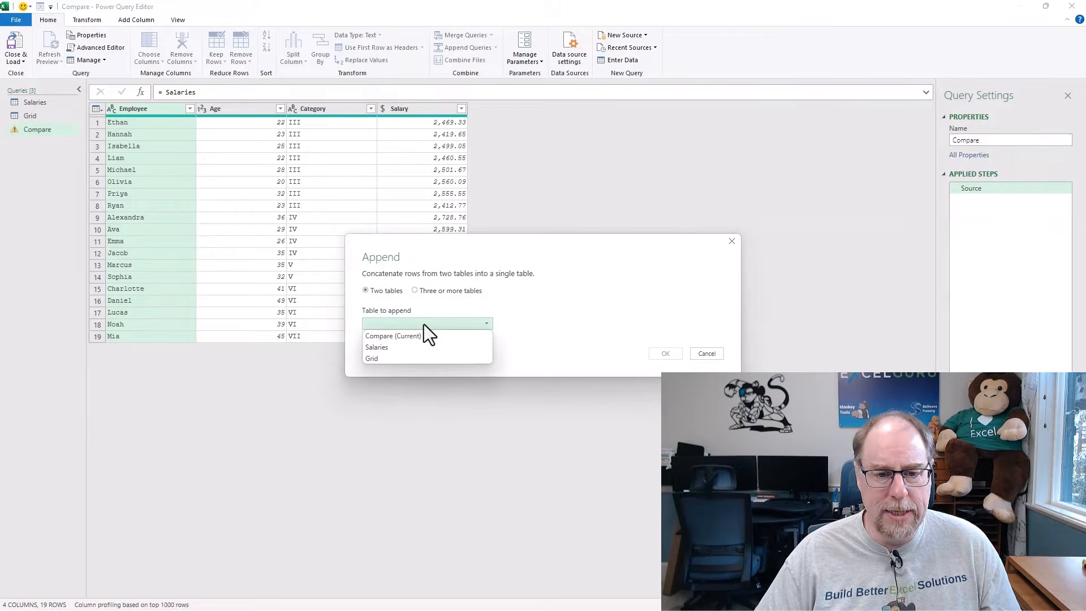
{"action": "left_click", "coordinate": [403, 358]}
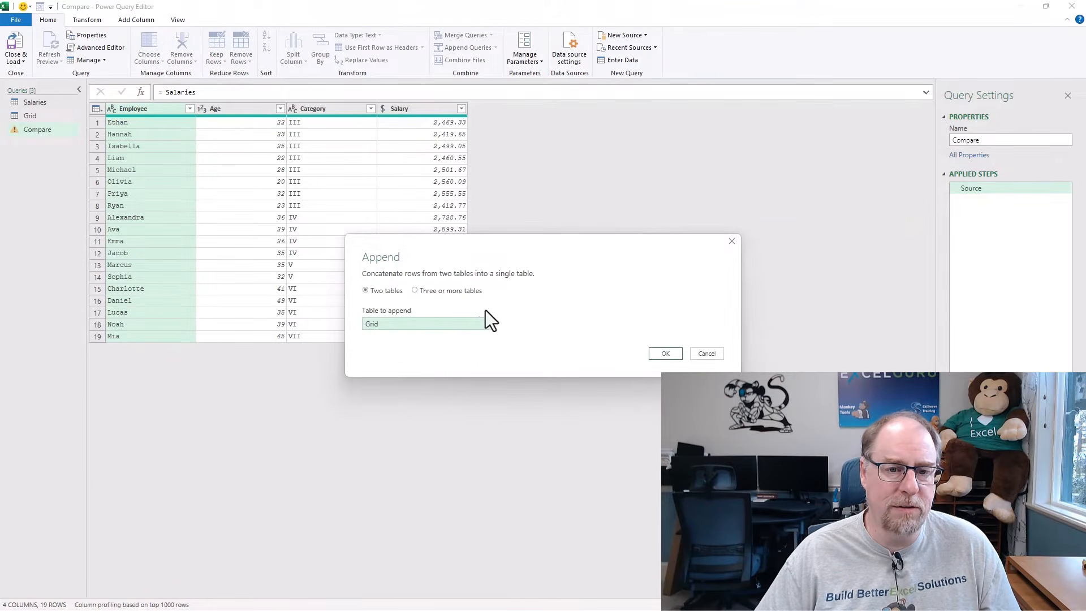
{"action": "left_click", "coordinate": [665, 353]}
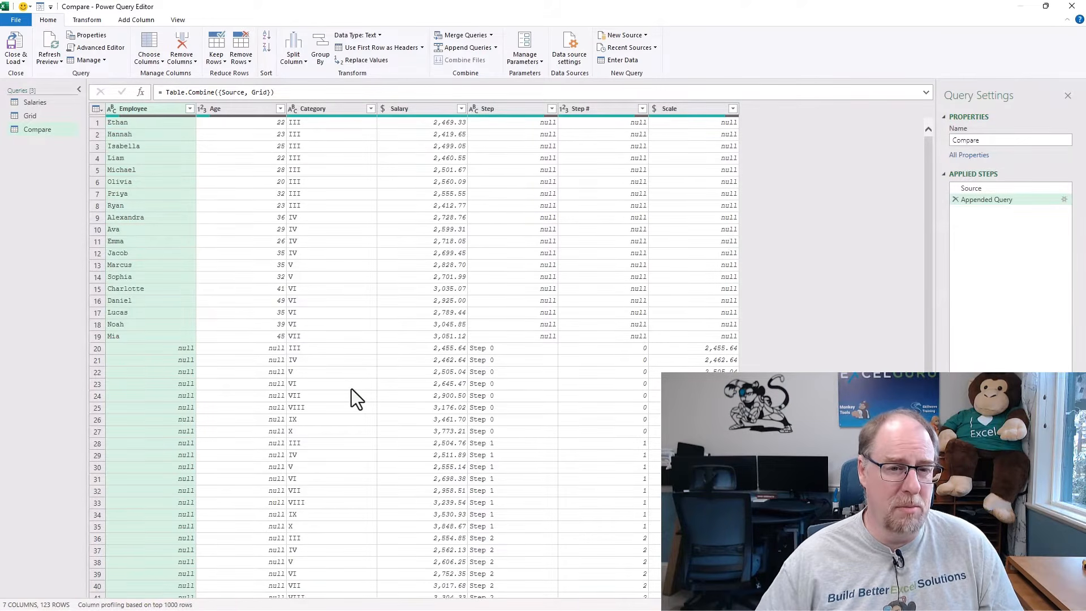
Sort the Compare query ascending by Category, by Salary and by Step #, in that order.
{"action": "left_click", "coordinate": [370, 108]}
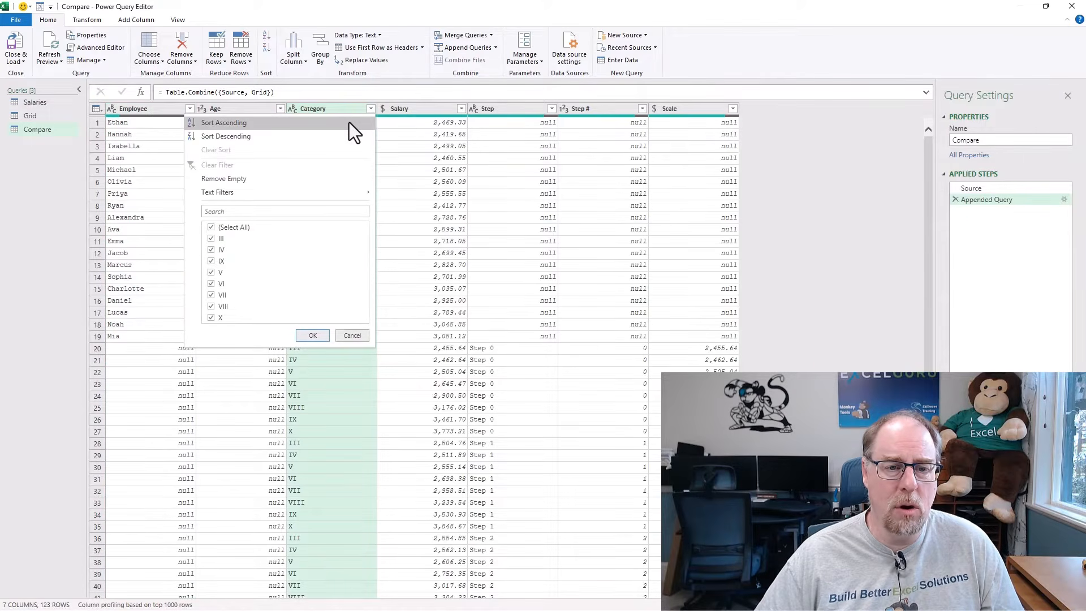
{"action": "left_click", "coordinate": [348, 122]}
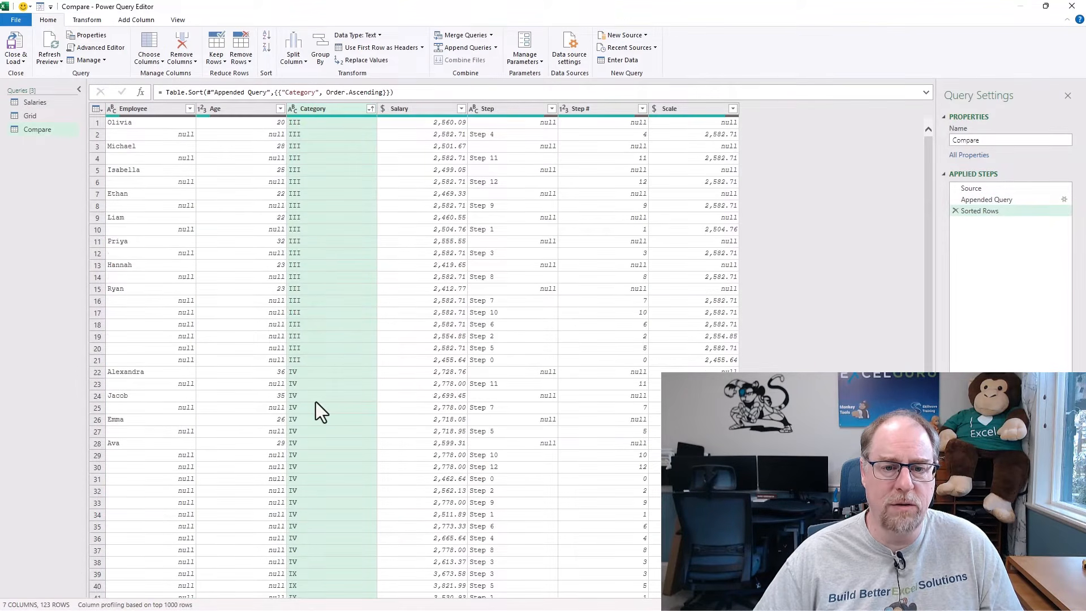
{"action": "left_click", "coordinate": [461, 108]}
{"action": "left_click", "coordinate": [369, 124]}
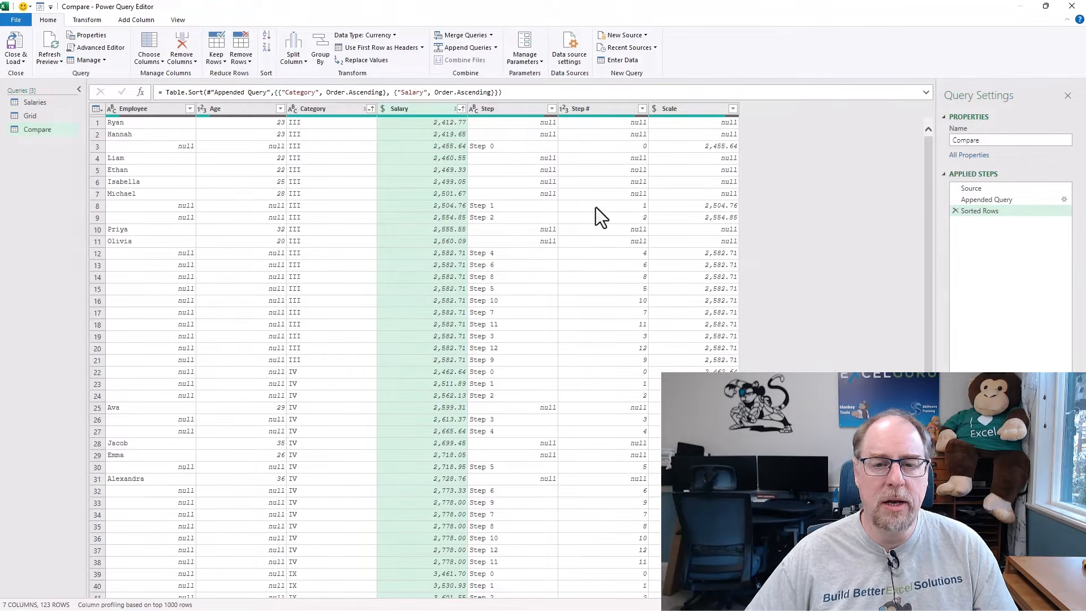
{"action": "left_click", "coordinate": [643, 109]}
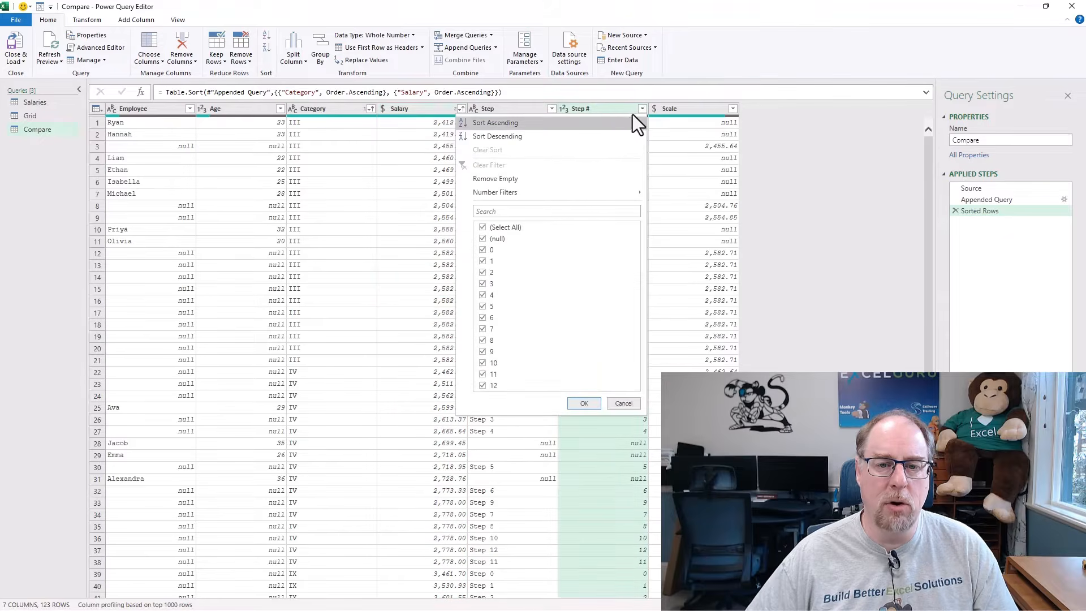
{"action": "left_click", "coordinate": [615, 123]}
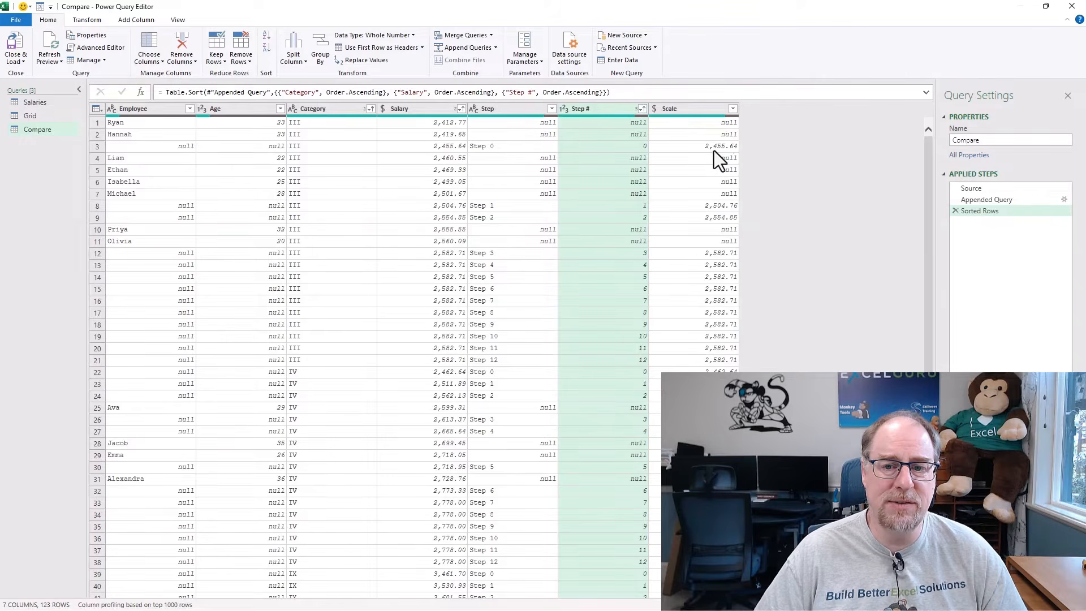
Fill the null values in the Compare query's Scale column upward.
{"action": "right_click", "coordinate": [704, 110]}
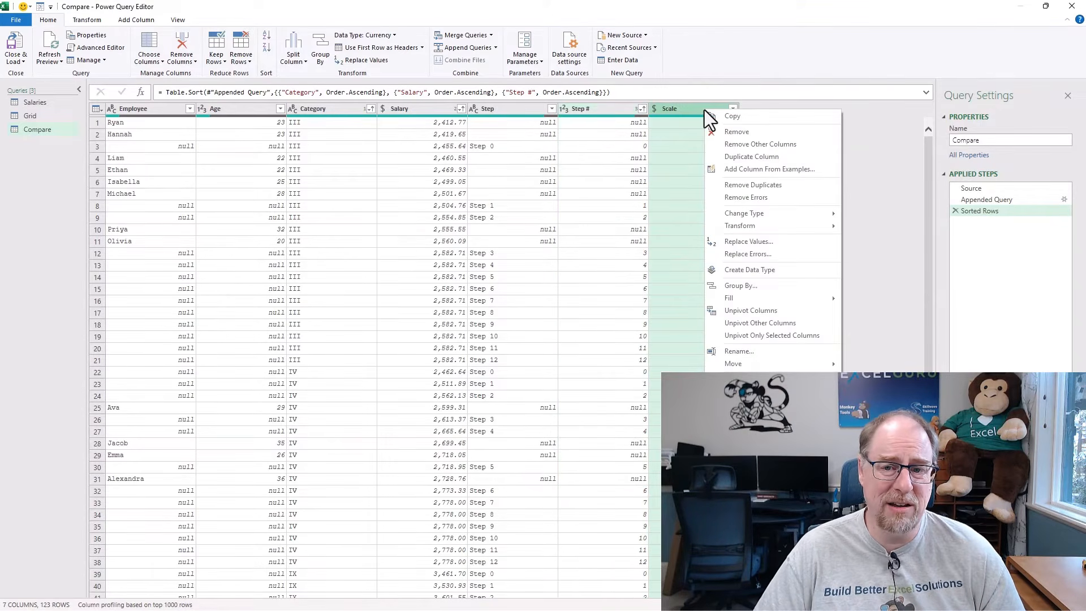
{"action": "mouse_move", "coordinate": [748, 301]}
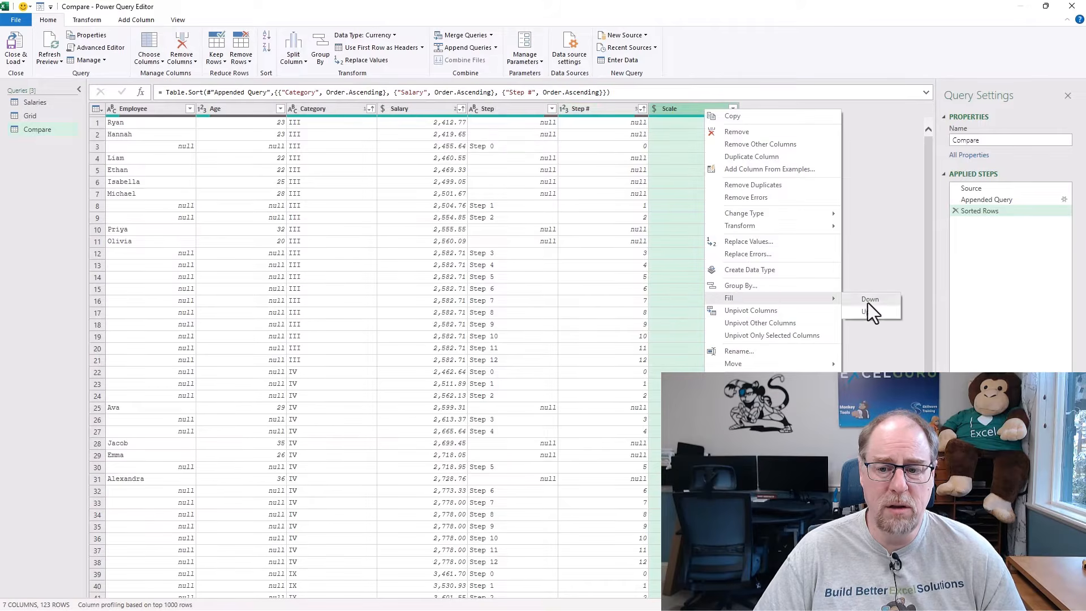
{"action": "left_click", "coordinate": [873, 313]}
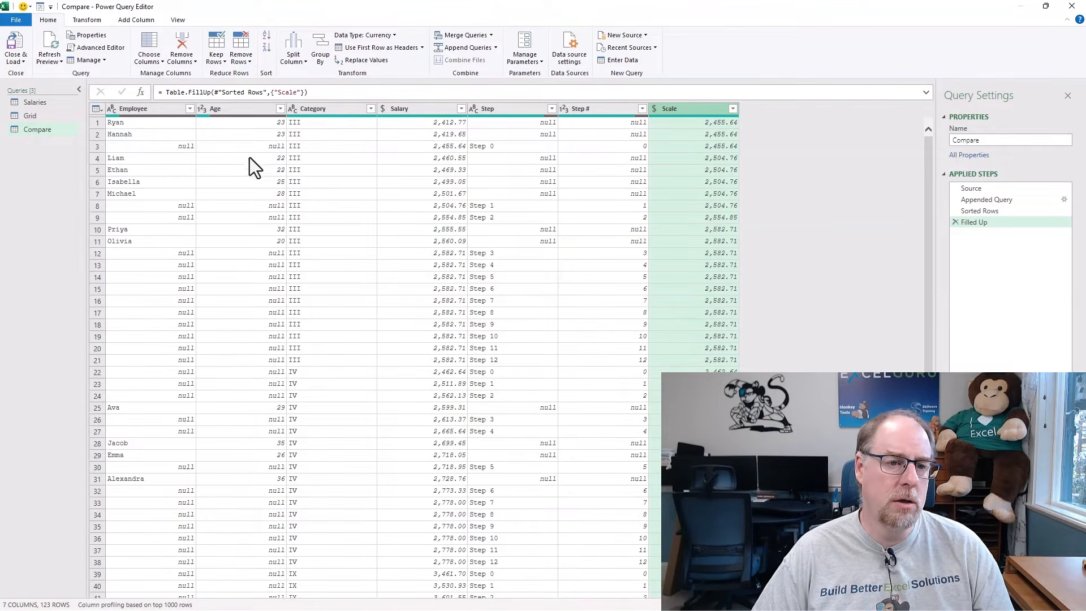
Filter the null rows out of the Compare query's Employee column.
{"action": "left_click", "coordinate": [189, 108]}
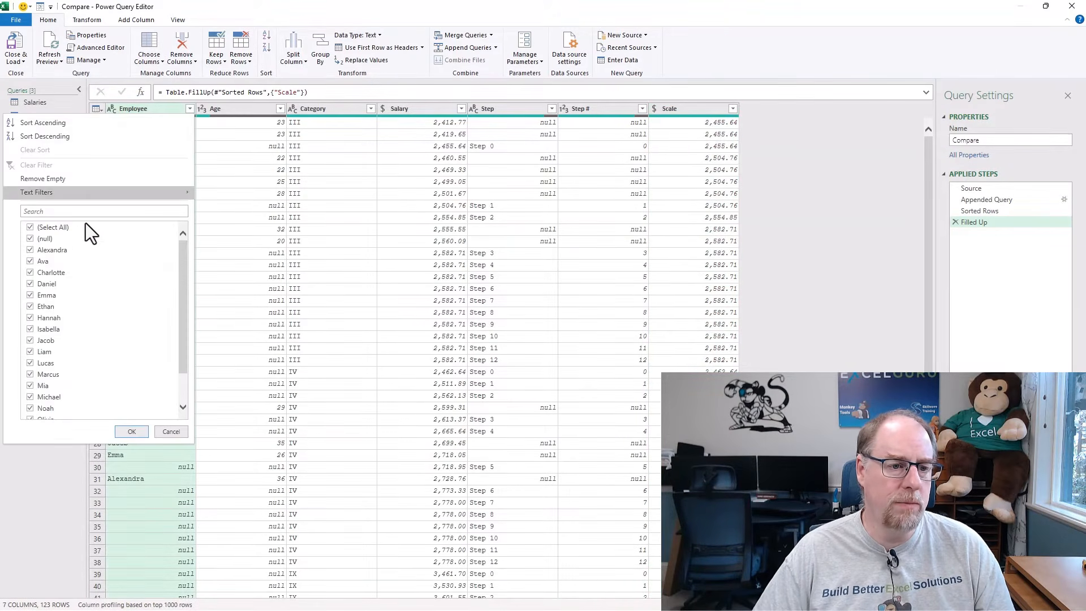
{"action": "left_click", "coordinate": [45, 239]}
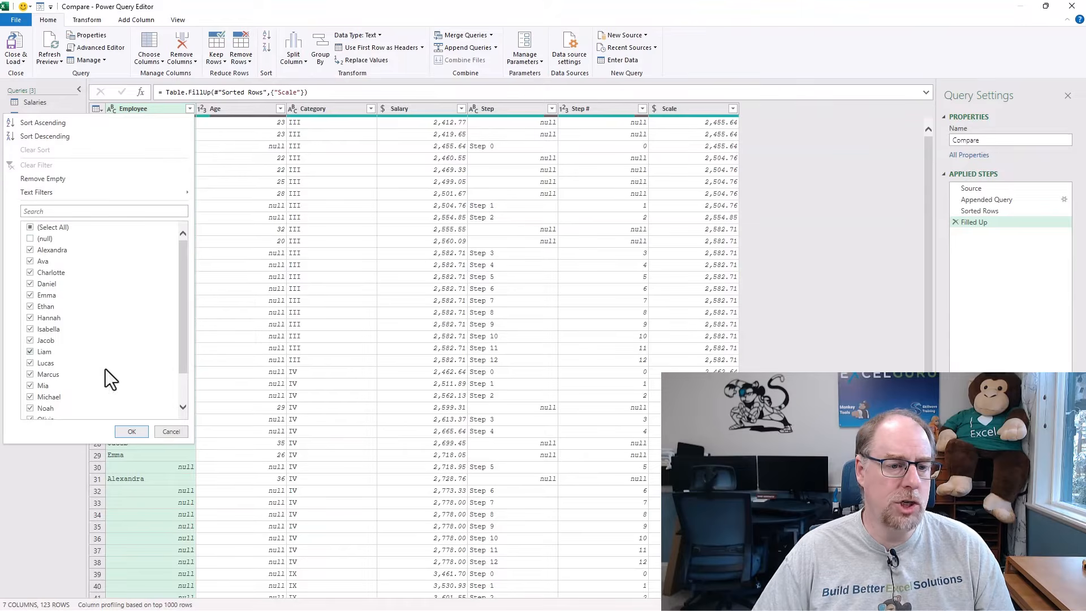
{"action": "left_click", "coordinate": [132, 431]}
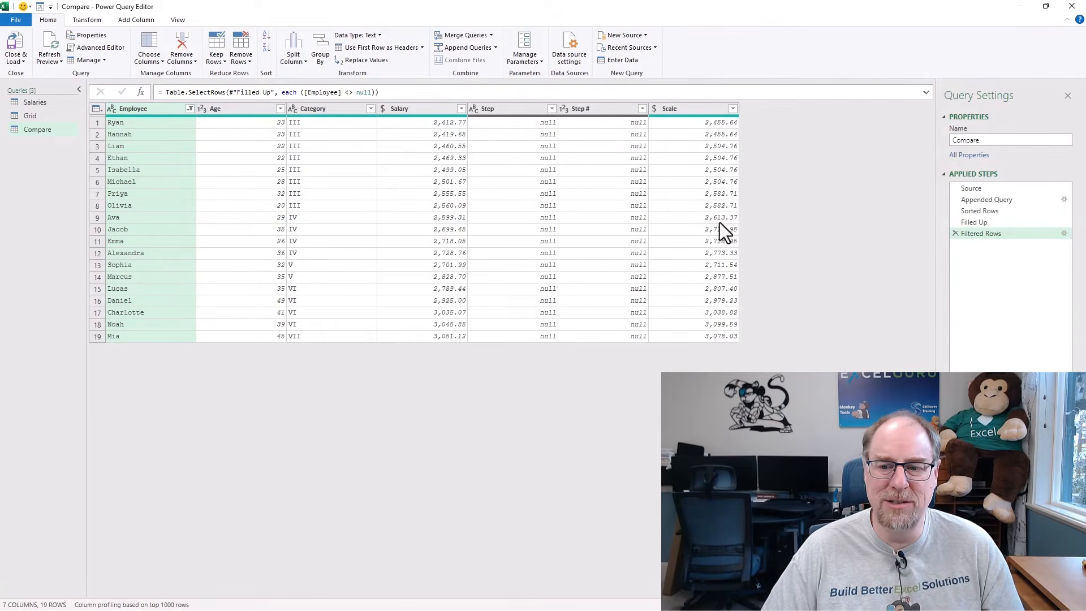
Fill the null values in the Step column upward as part of the Compare query's existing Filled Up step.
{"action": "left_click", "coordinate": [991, 225]}
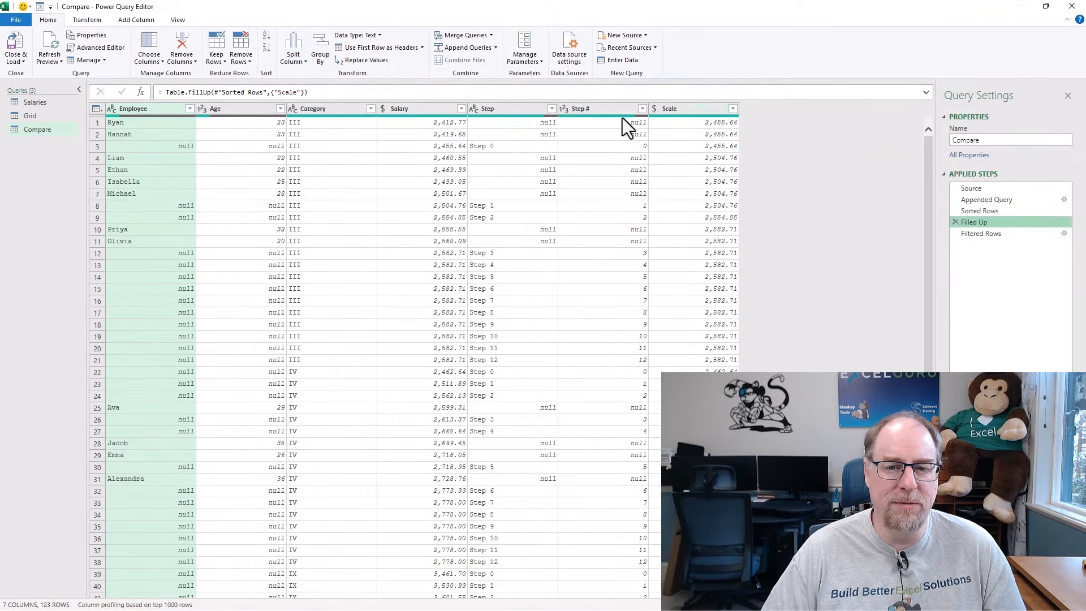
{"action": "left_click", "coordinate": [498, 113]}
{"action": "right_click", "coordinate": [498, 112]}
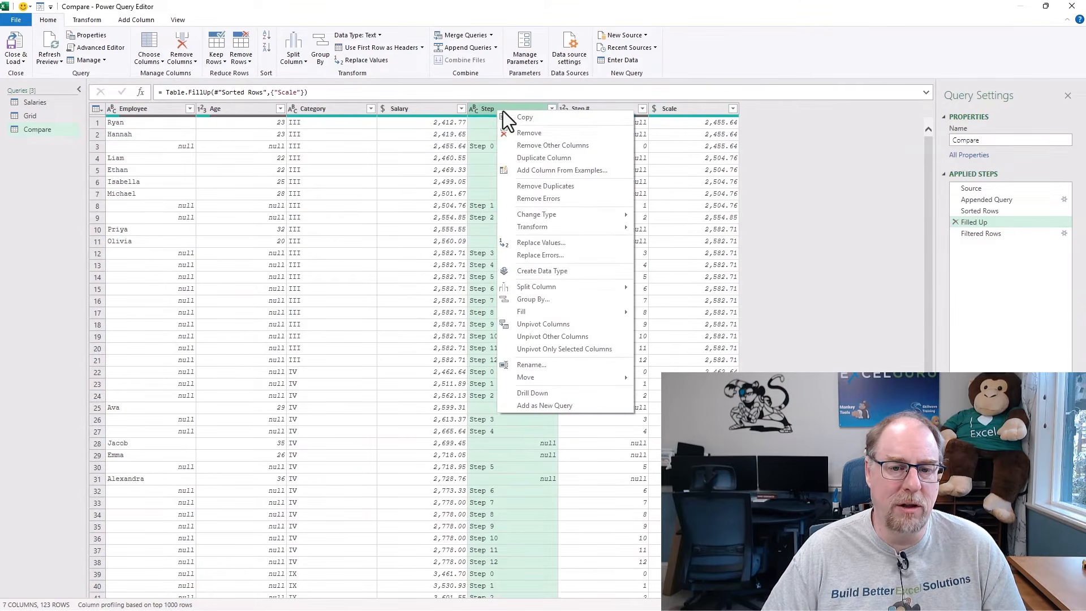
{"action": "mouse_move", "coordinate": [546, 314]}
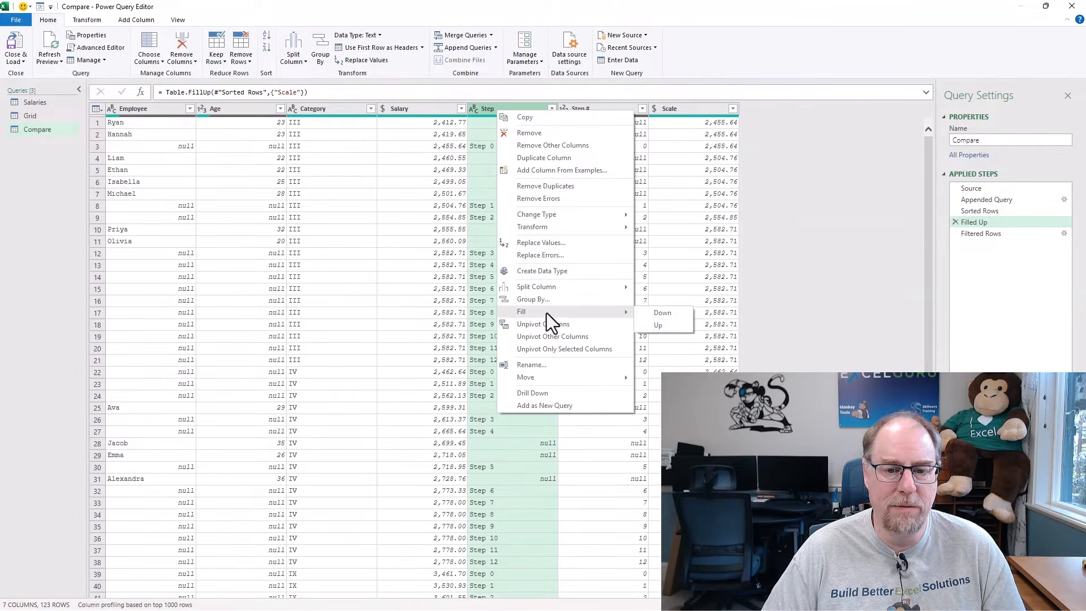
{"action": "left_click", "coordinate": [656, 328]}
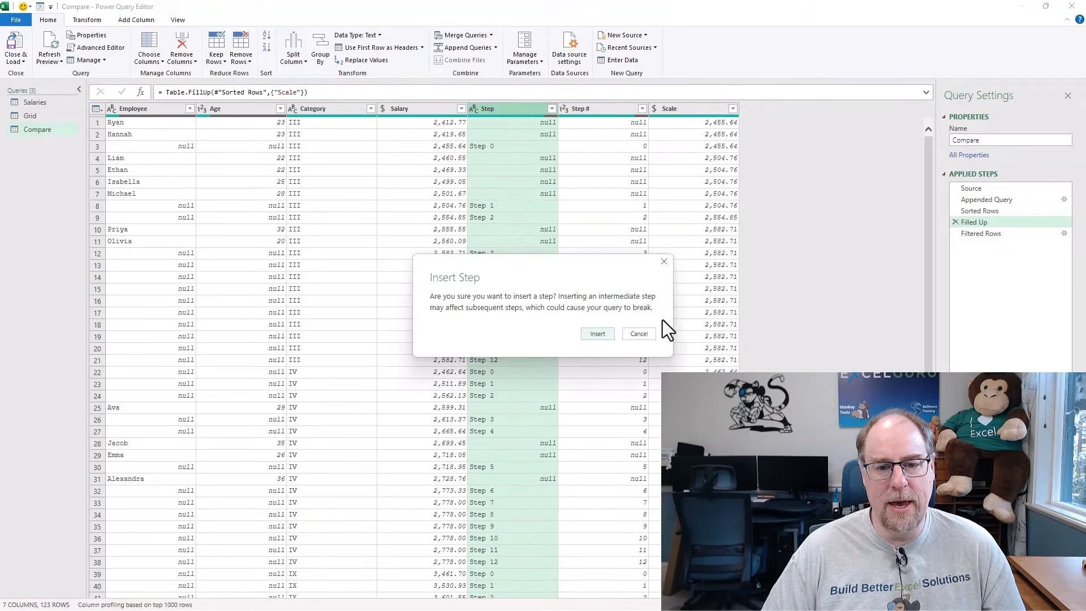
{"action": "left_click", "coordinate": [598, 334]}
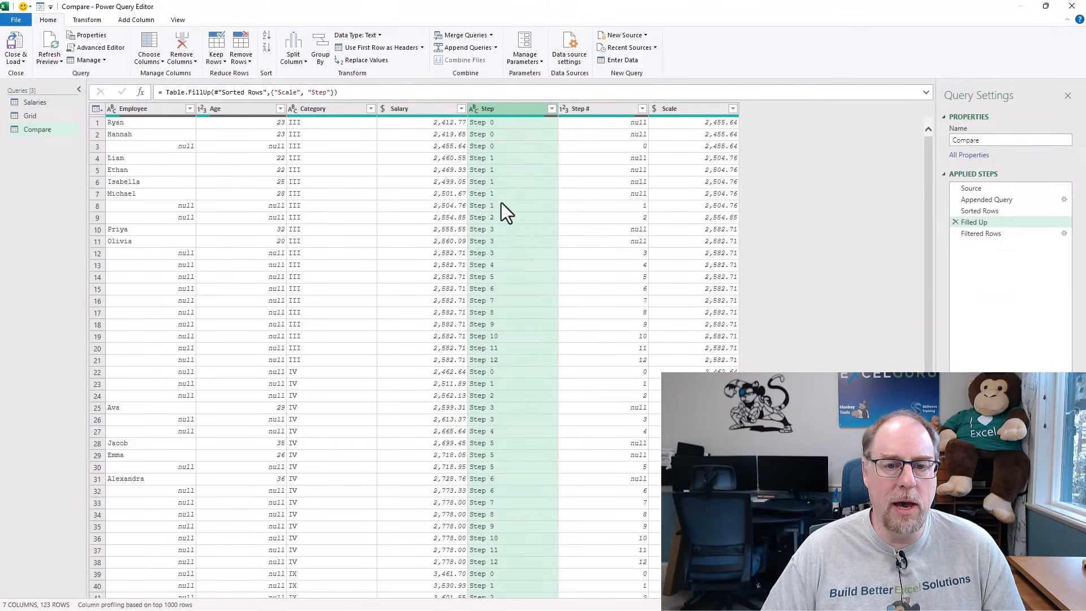
Remove the Step # column from the Compare query after the Filtered Rows step.
{"action": "left_click", "coordinate": [981, 234]}
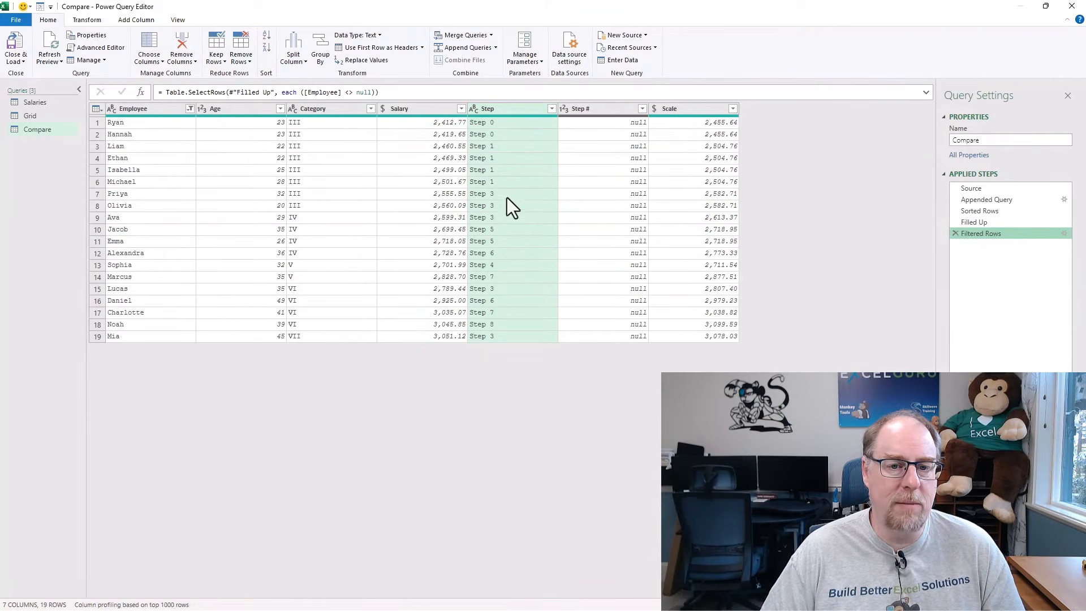
{"action": "left_click", "coordinate": [600, 111]}
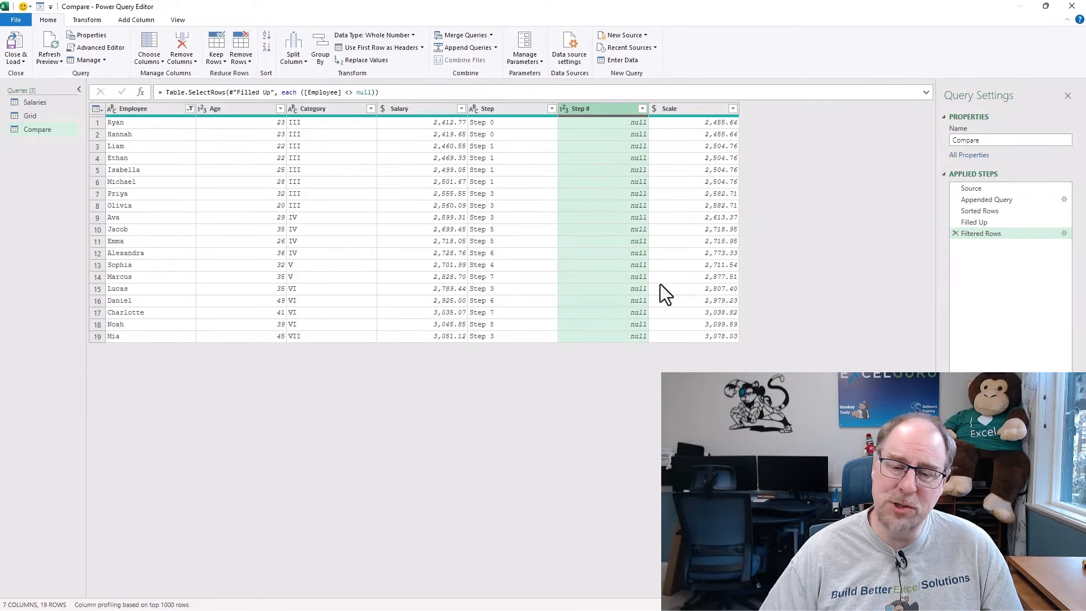
{"action": "key", "text": "Delete"}
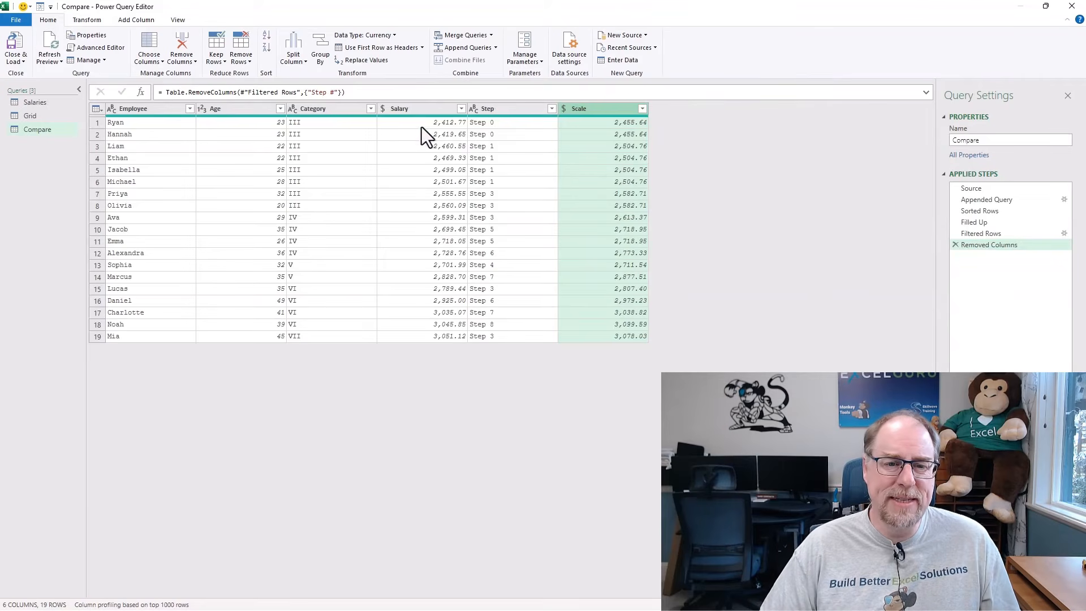
Add a column to the Compare query that subtracts Scale from Salary.
{"action": "left_click", "coordinate": [416, 108]}
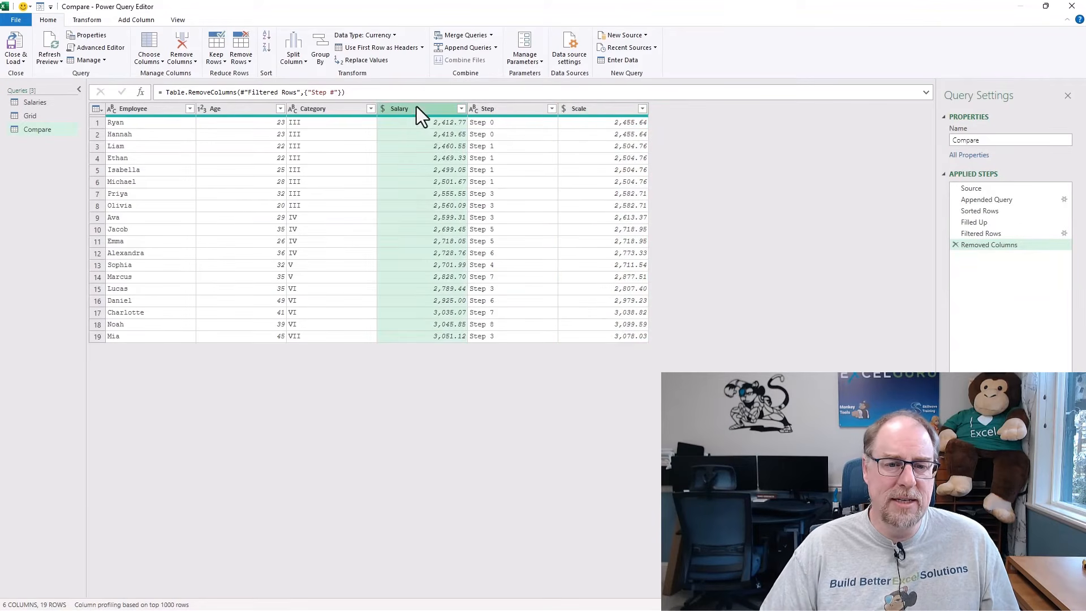
{"action": "left_click", "coordinate": [605, 113], "text": "ctrl"}
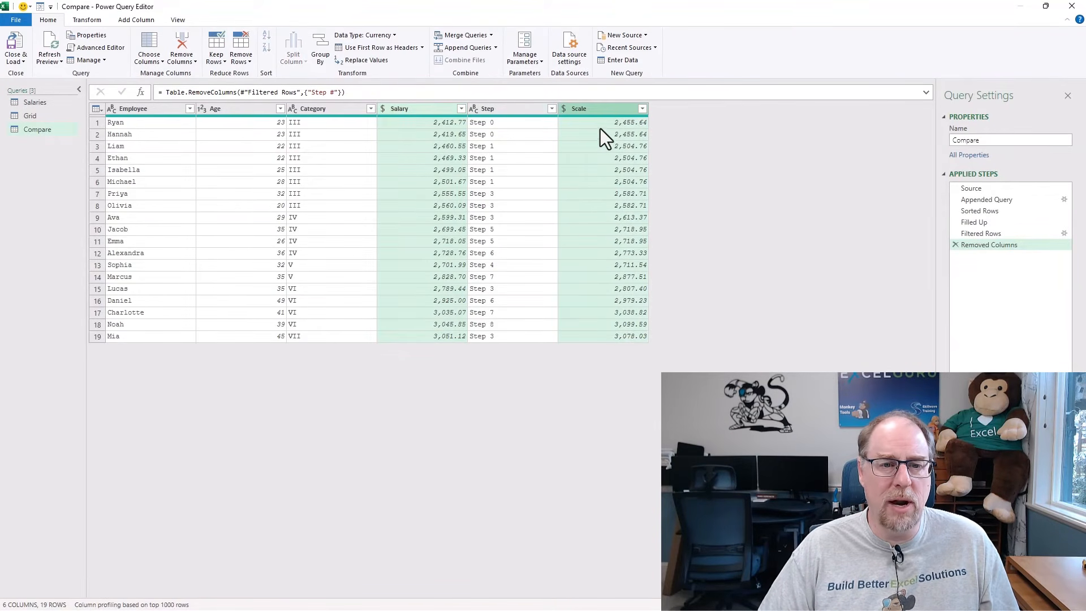
{"action": "left_click", "coordinate": [131, 22]}
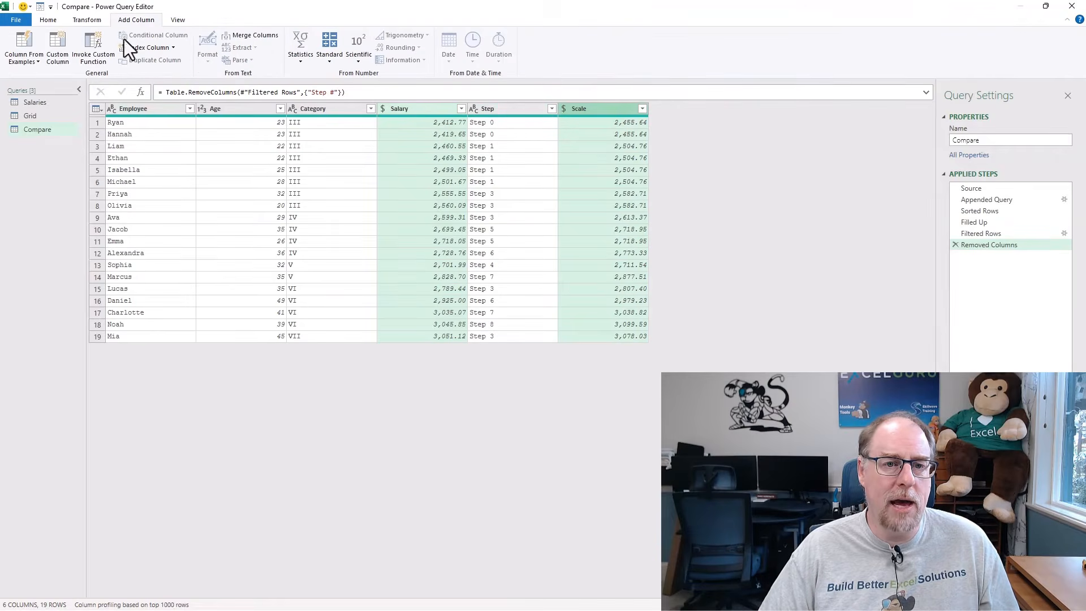
{"action": "left_click", "coordinate": [330, 66]}
{"action": "left_click", "coordinate": [337, 99]}
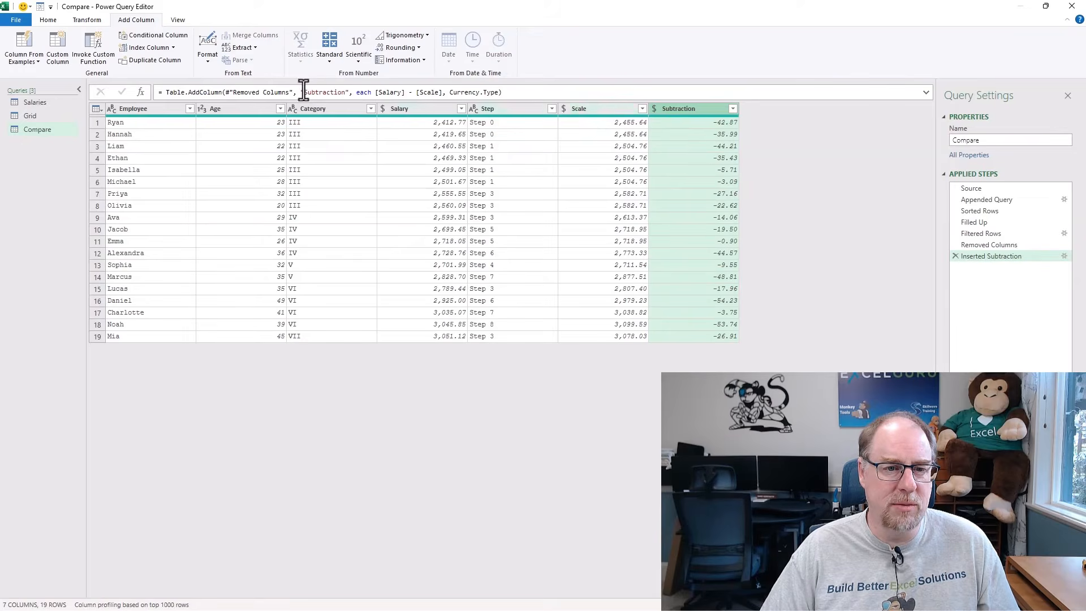
Rename the subtraction column to Difference by editing its name within the step's formula.
{"action": "left_click_drag", "start_coordinate": [304, 93], "coordinate": [346, 92]}
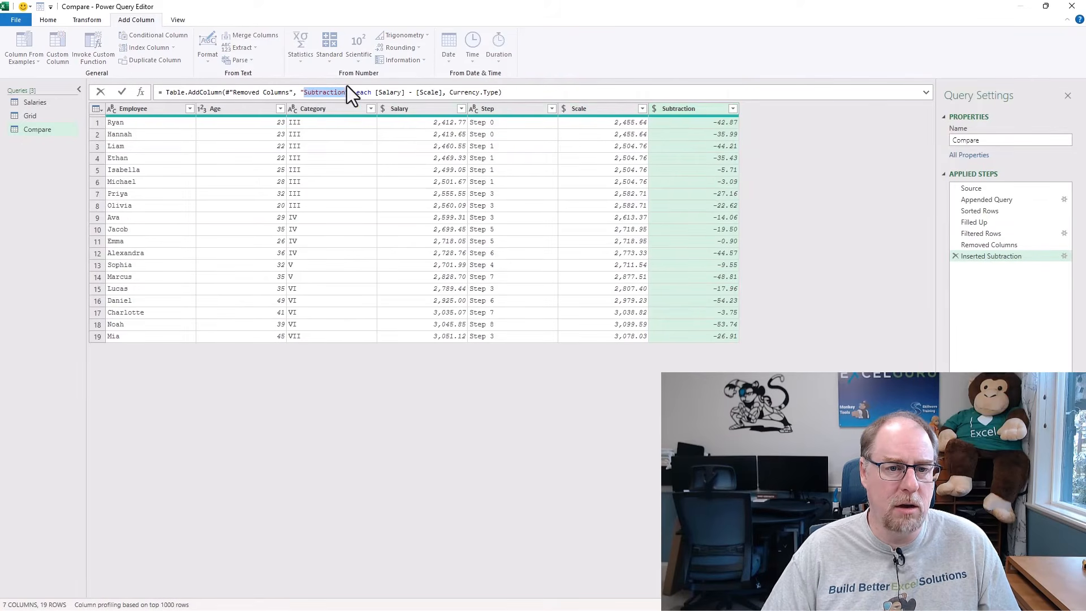
{"action": "type", "text": "Difference"}
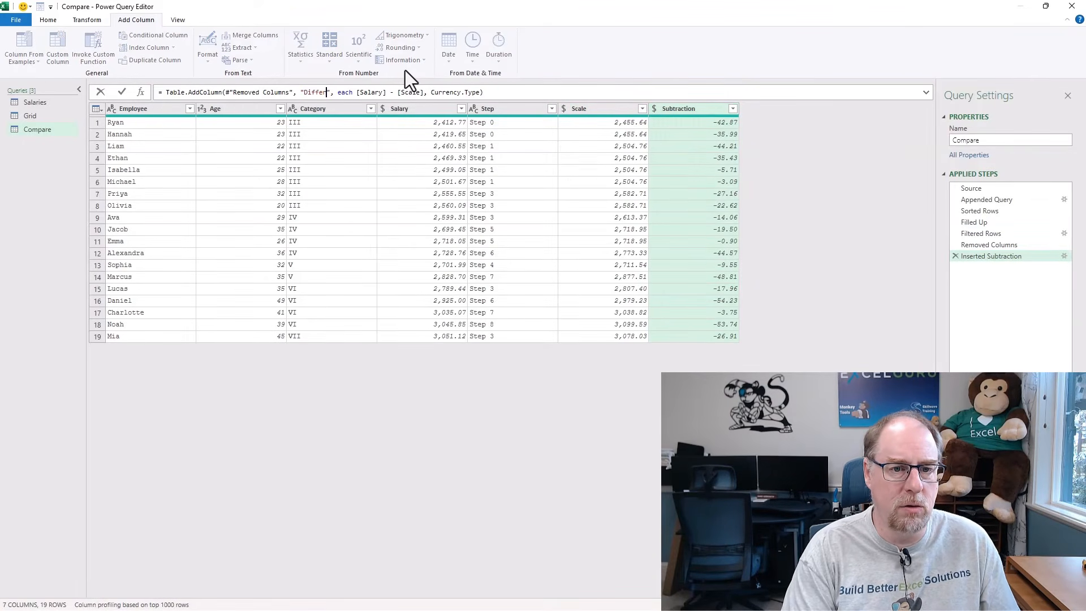
{"action": "key", "text": "Return"}
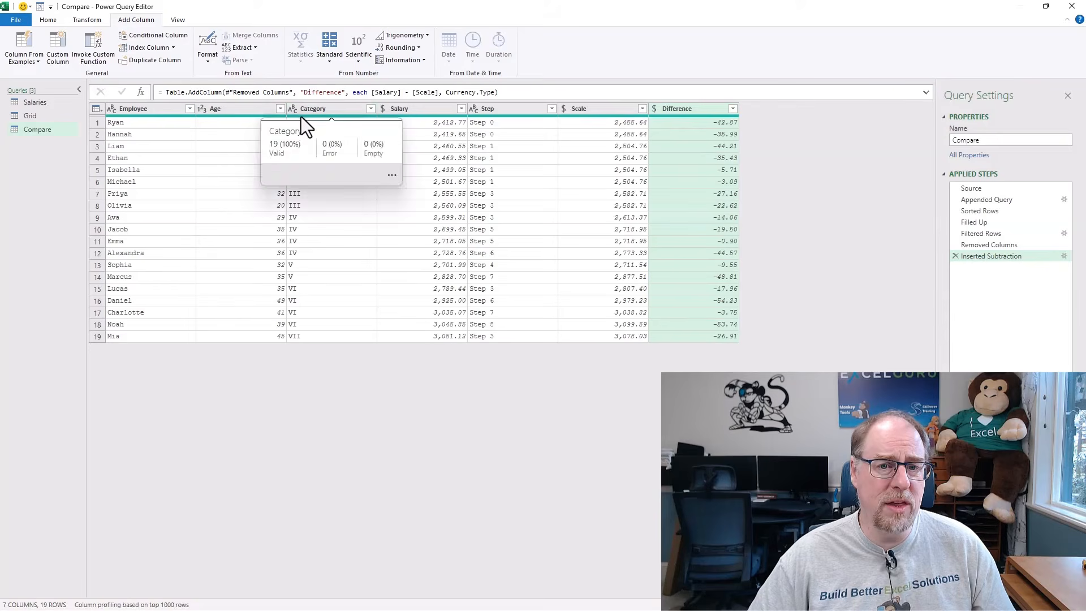
Detect the data types of all columns in the Compare query.
{"action": "left_click", "coordinate": [175, 110]}
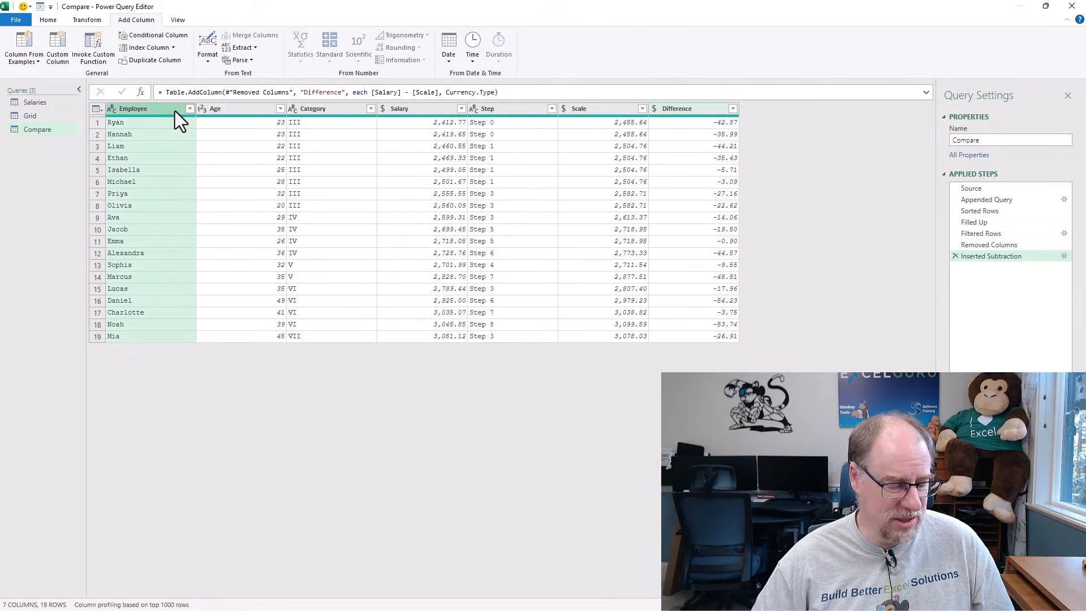
{"action": "key", "text": "ctrl+a"}
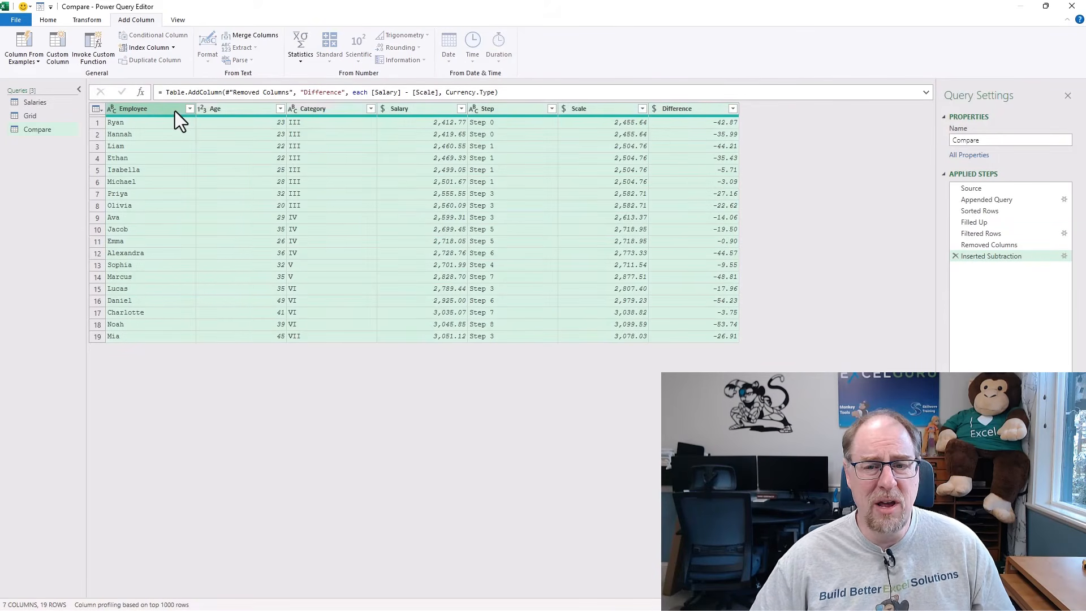
{"action": "left_click", "coordinate": [86, 21]}
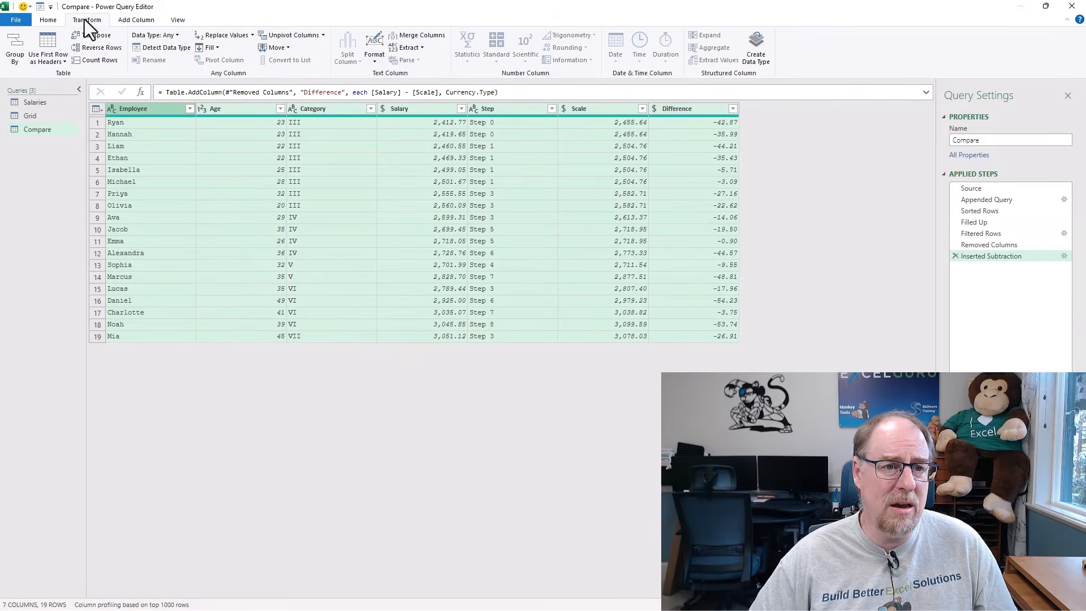
{"action": "left_click", "coordinate": [165, 50]}
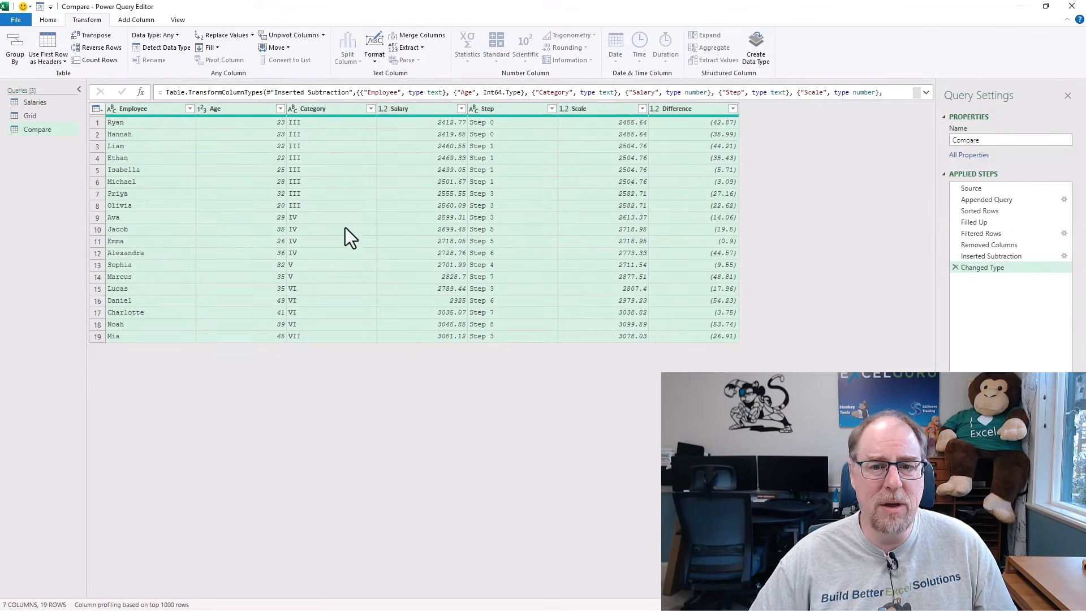
Change the Scale and Difference columns to the Currency data type, replacing the current type conversion.
{"action": "left_click", "coordinate": [610, 113]}
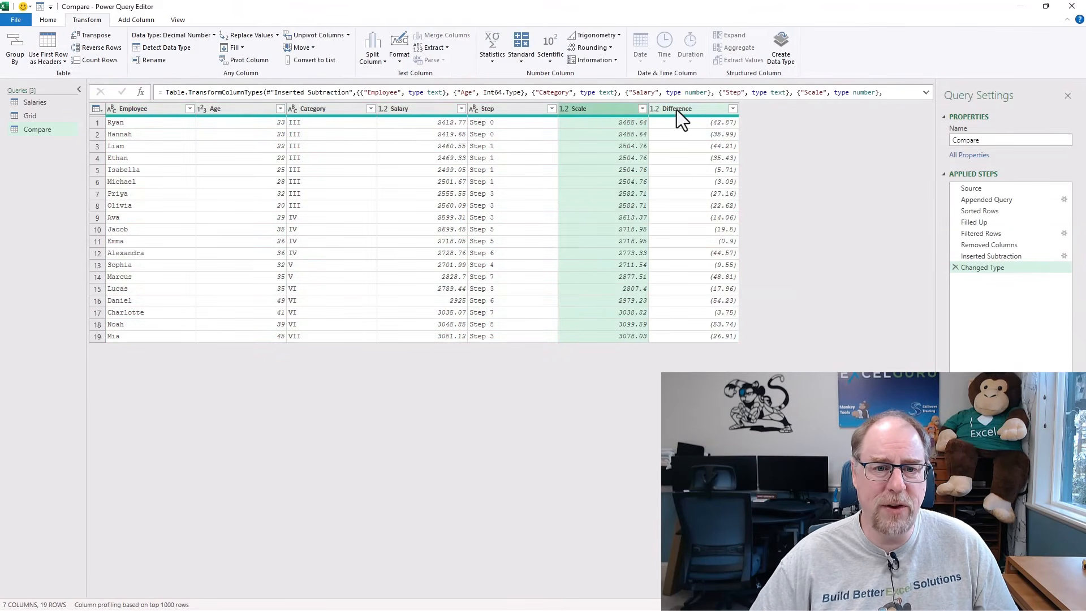
{"action": "left_click", "coordinate": [676, 110], "text": "ctrl"}
{"action": "right_click", "coordinate": [676, 110]}
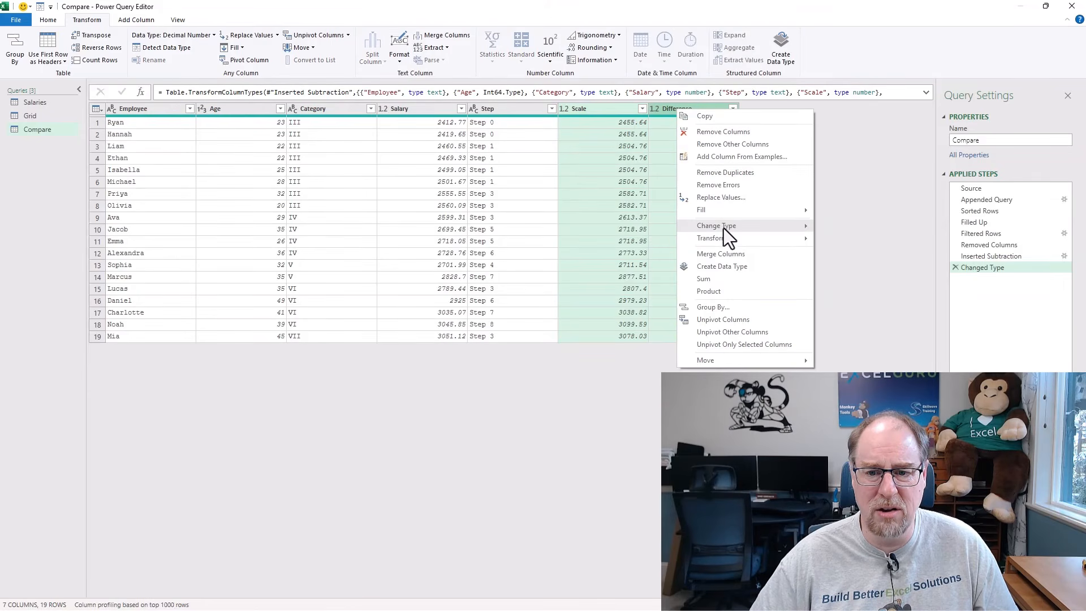
{"action": "mouse_move", "coordinate": [724, 227]}
{"action": "left_click", "coordinate": [857, 240]}
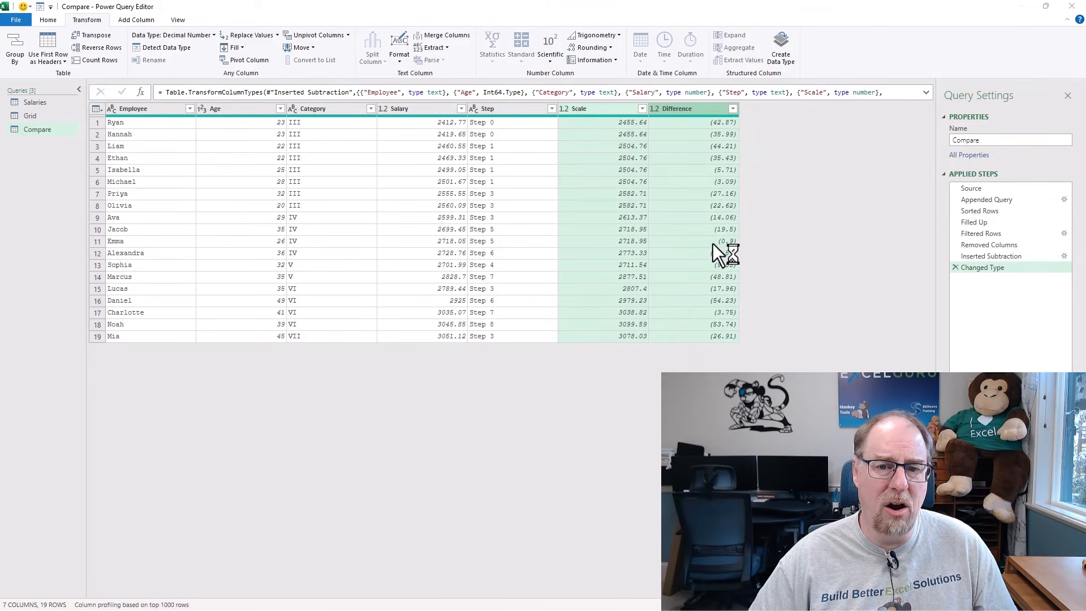
{"action": "left_click", "coordinate": [533, 340]}
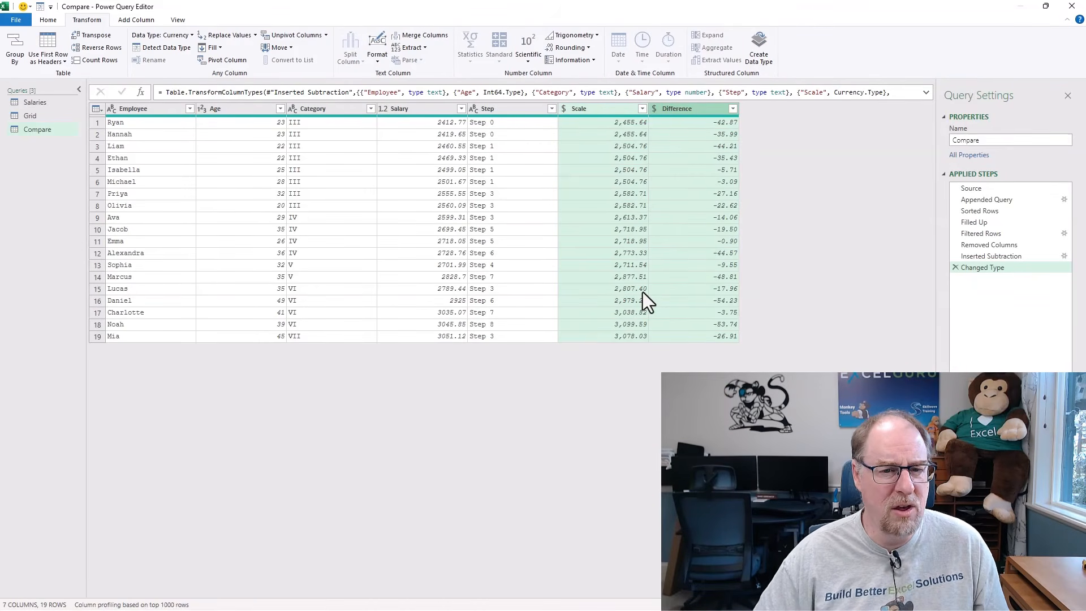
Change the Salary column to the Currency data type, replacing the current type conversion.
{"action": "left_click", "coordinate": [385, 109]}
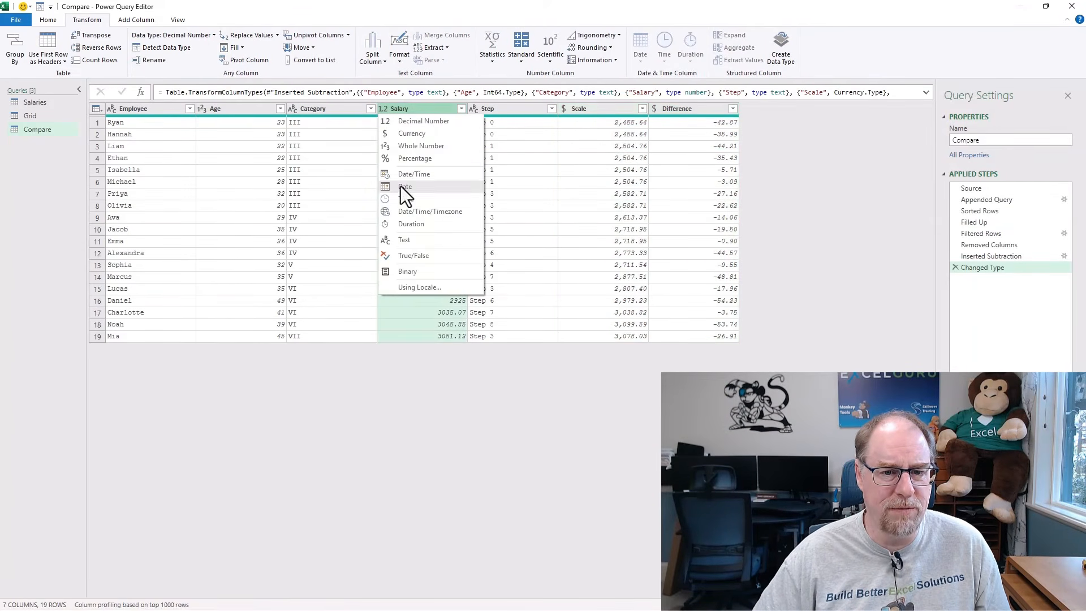
{"action": "left_click", "coordinate": [419, 134]}
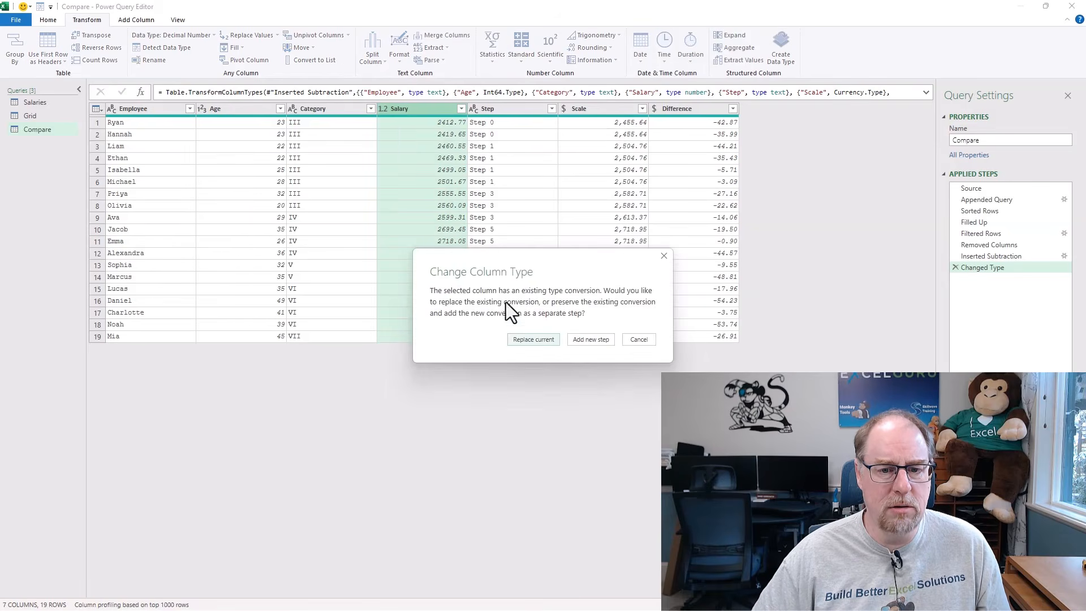
{"action": "left_click", "coordinate": [545, 340]}
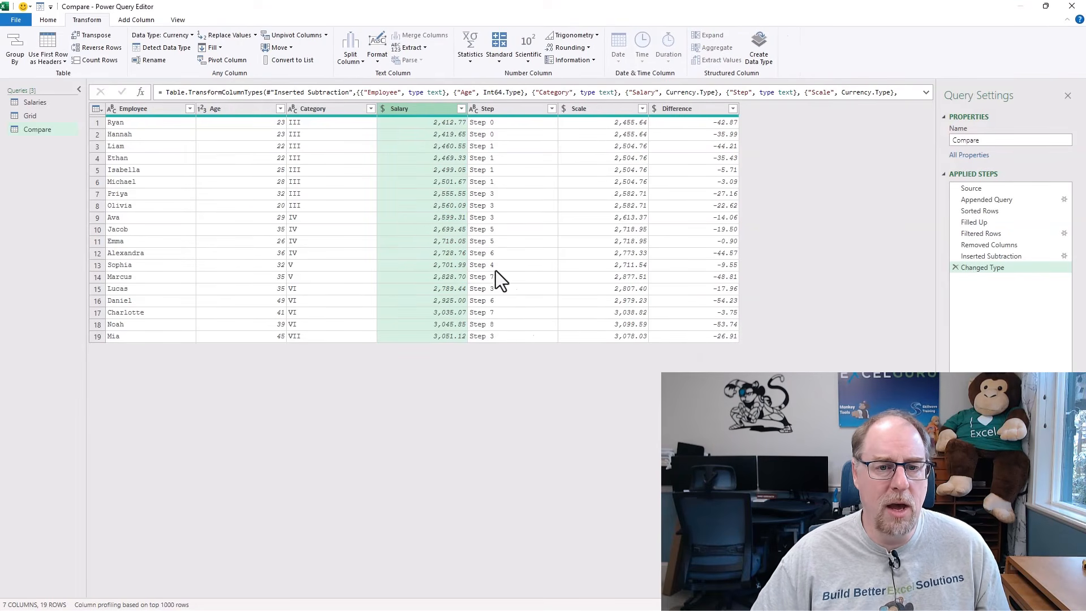
Close the query editor and load the Compare query as a table on the existing Salaries worksheet at cell Q3.
{"action": "left_click", "coordinate": [48, 19]}
{"action": "left_click", "coordinate": [15, 56]}
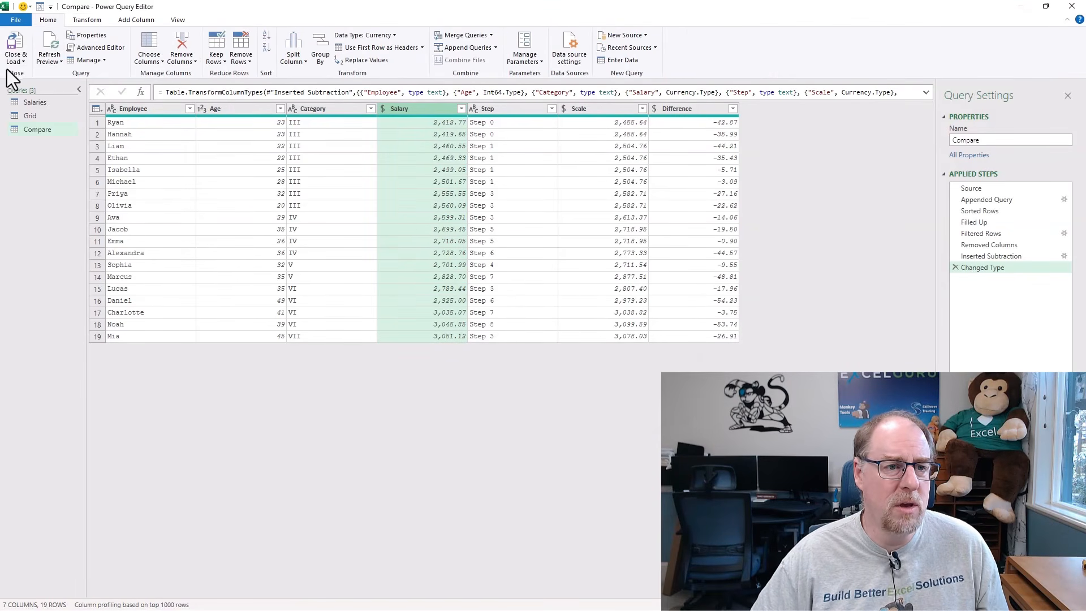
{"action": "left_click", "coordinate": [42, 87]}
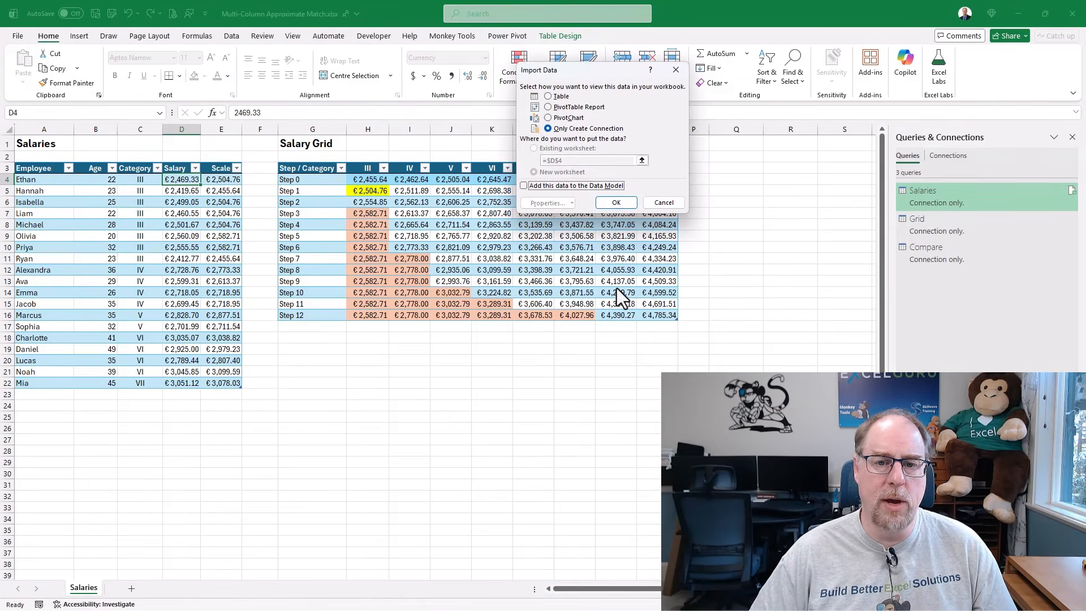
{"action": "left_click", "coordinate": [548, 96]}
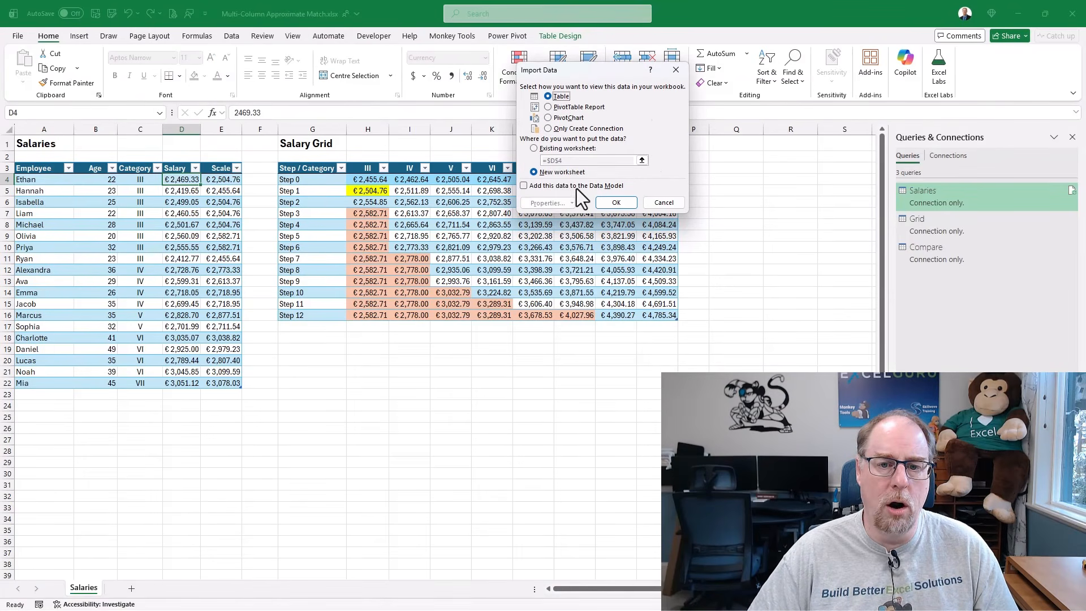
{"action": "left_click", "coordinate": [534, 149]}
{"action": "left_click", "coordinate": [736, 169]}
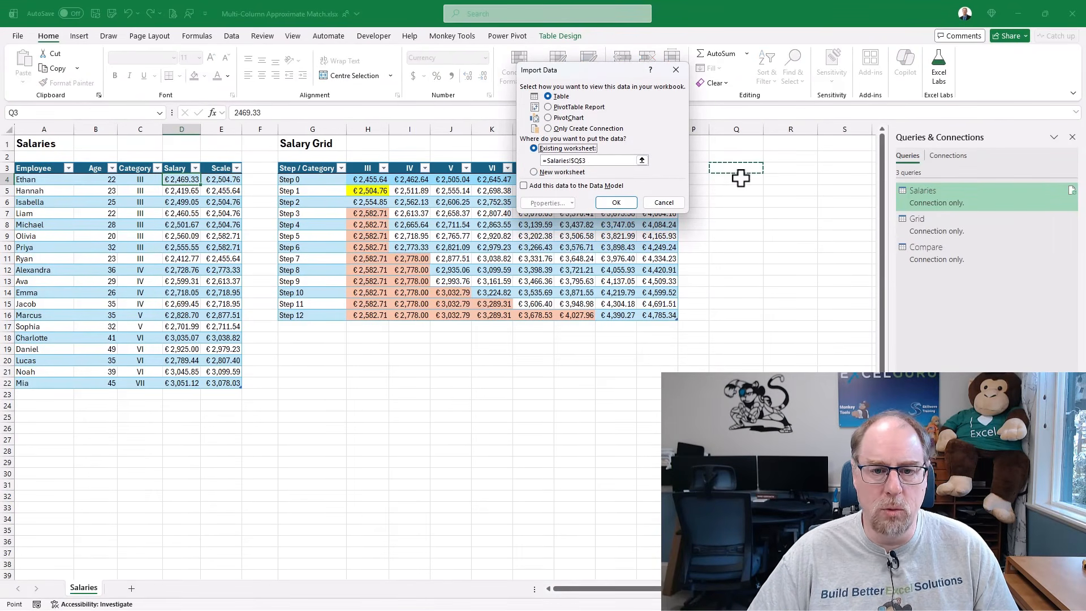
{"action": "left_click", "coordinate": [617, 204]}
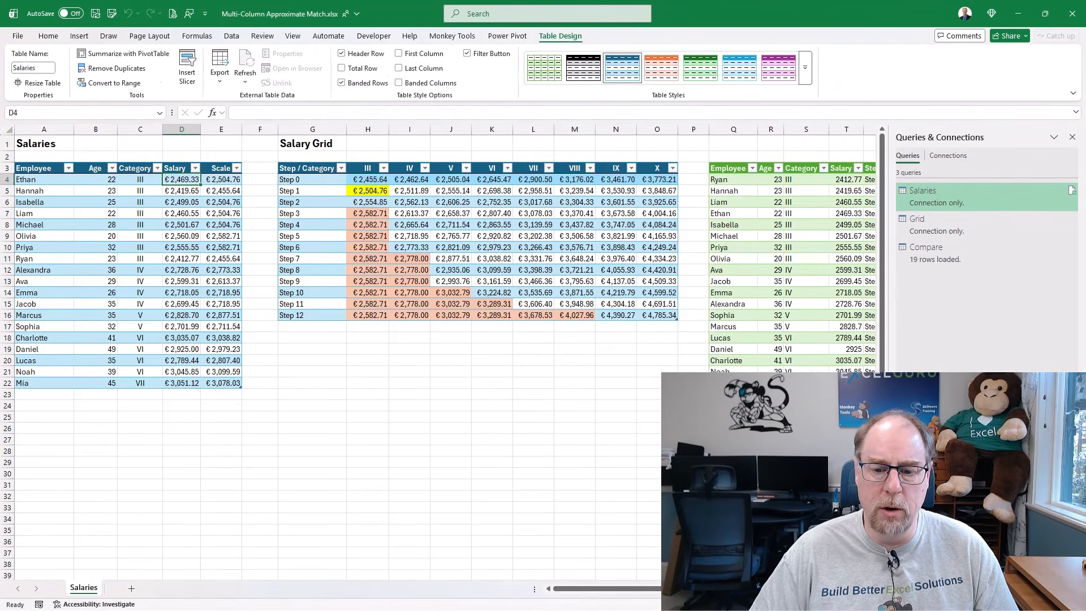
{"action": "scroll", "coordinate": [362, 255], "scroll_direction": "right", "scroll_amount": 5}
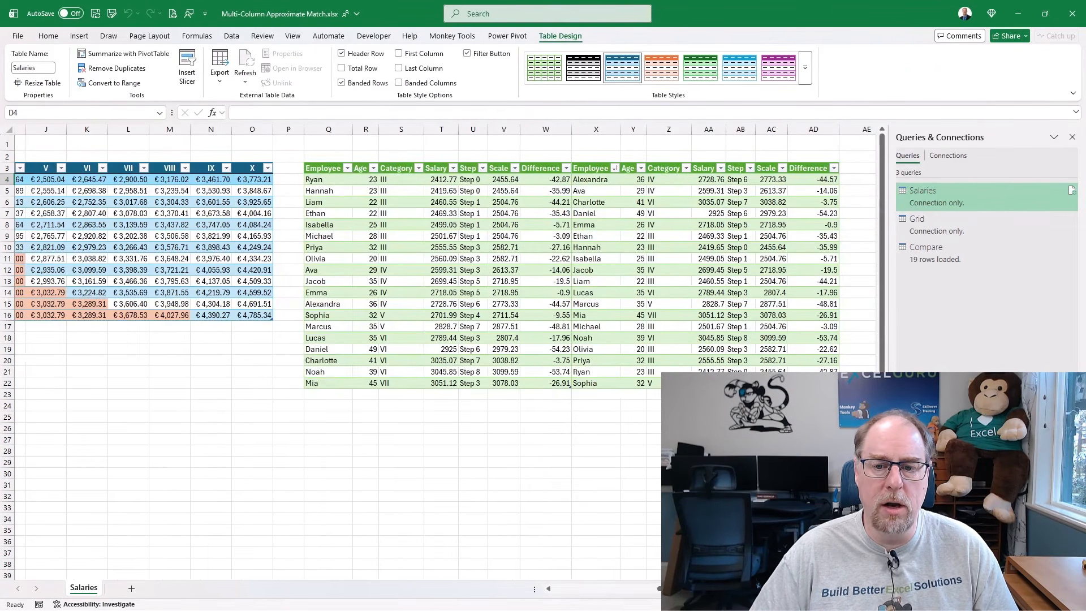